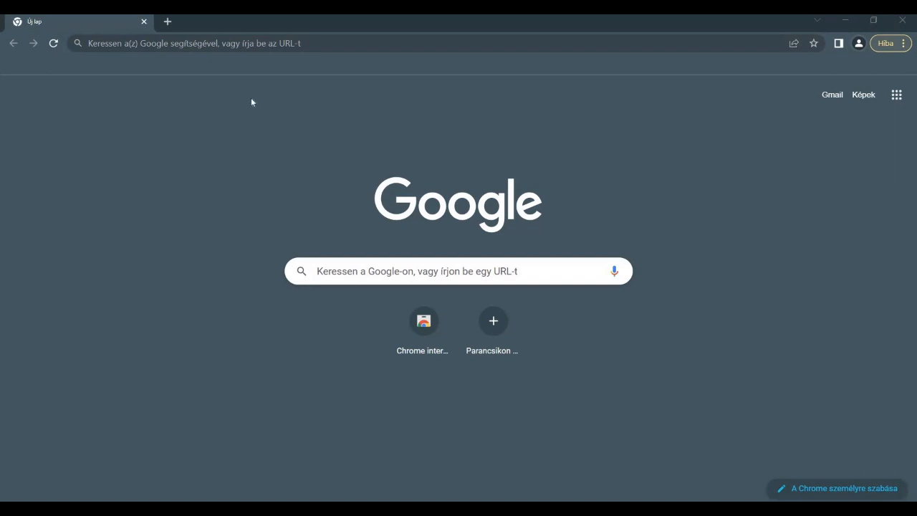
key("ctrl+l")
type("https://portal.azure.com/)")
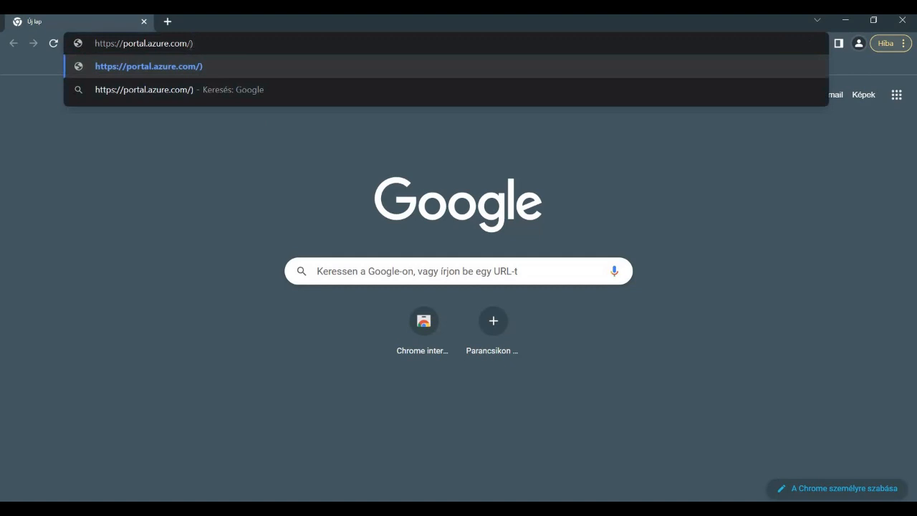
key("Return")
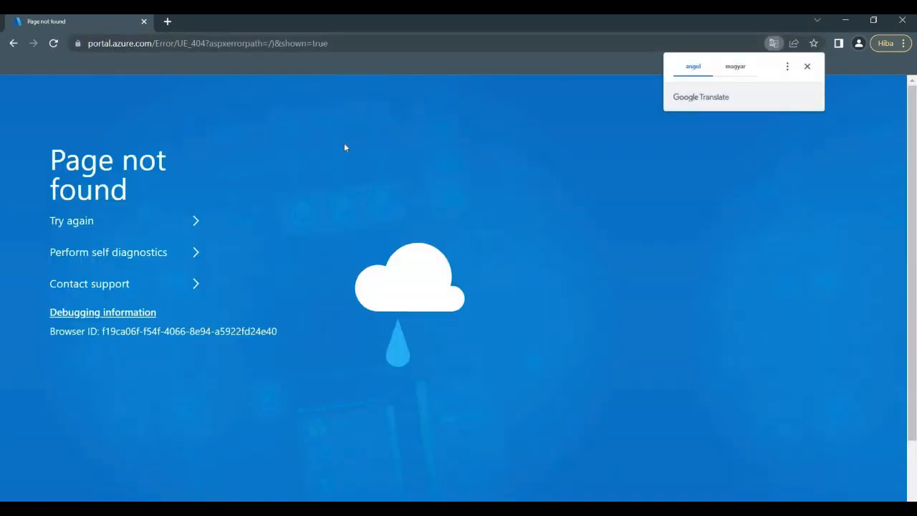
left_click(807, 66)
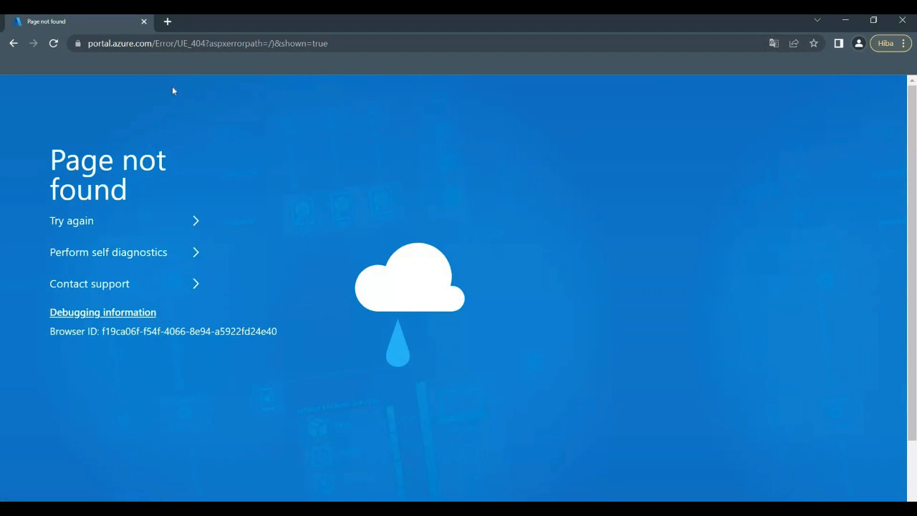
Step: Correct the address to portal.azure.com by removing the error path after the domain, and load the Azure portal
left_click(172, 48)
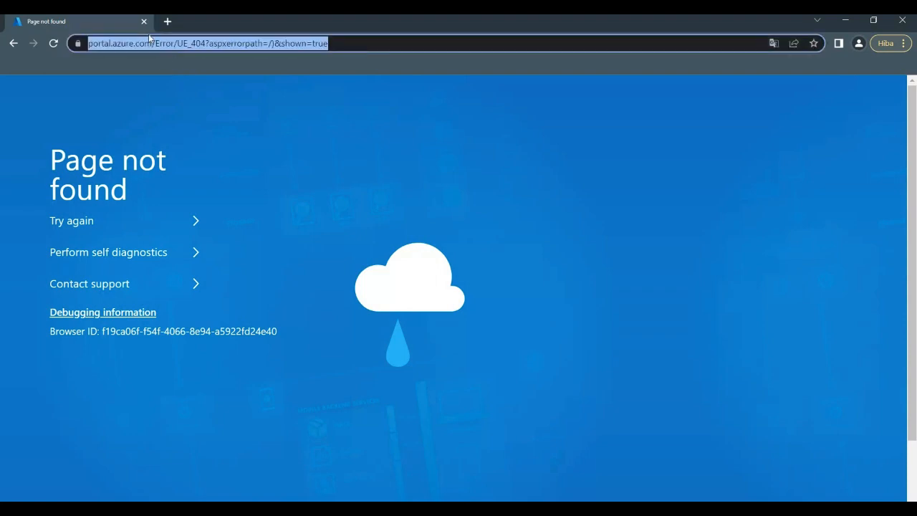
left_click(156, 42)
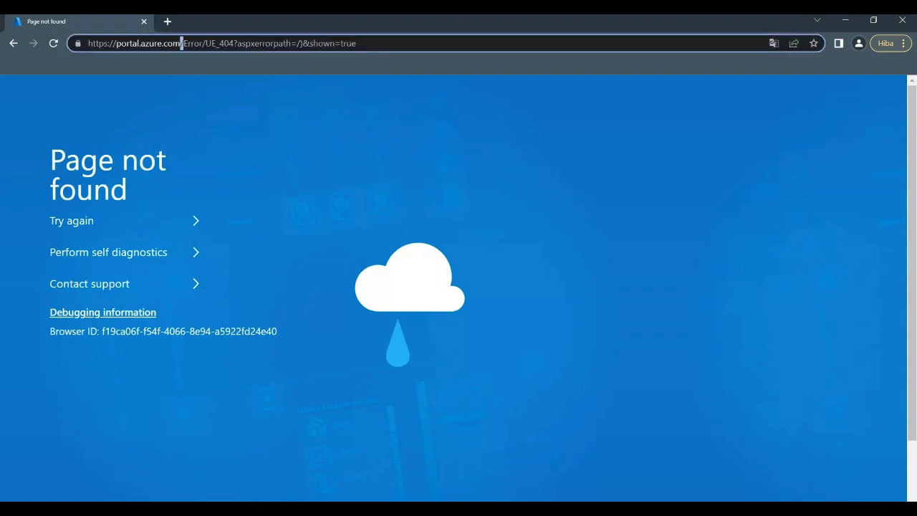
left_click_drag(180, 43, 356, 43)
key("BackSpace")
key("Return")
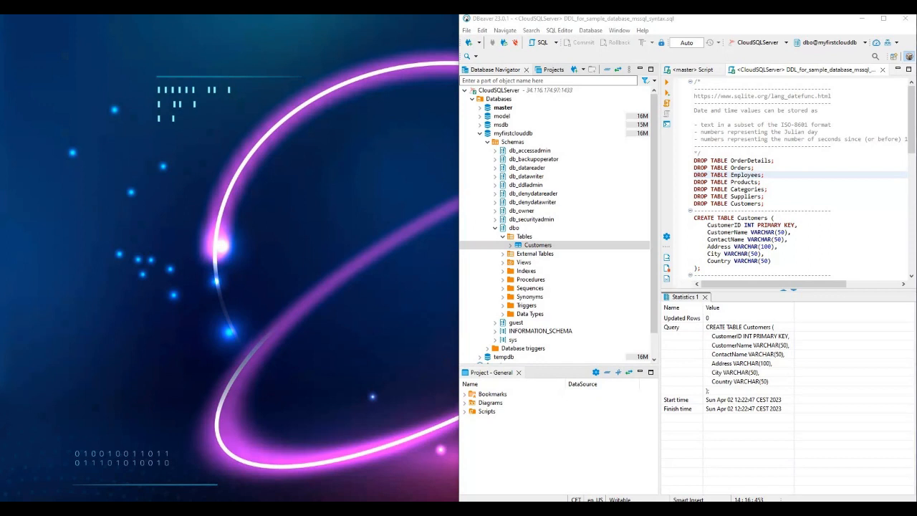
Step: Bring the maximized browser window back on screen, agree to stay signed in to Microsoft Azure, and dismiss the translation offer
left_click_drag(362, 500, 424, 163)
double_click(424, 164)
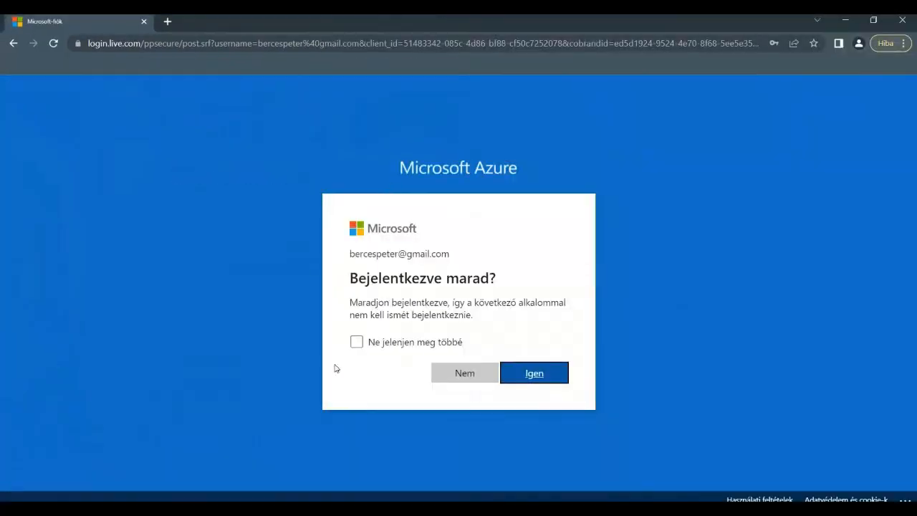
left_click(519, 374)
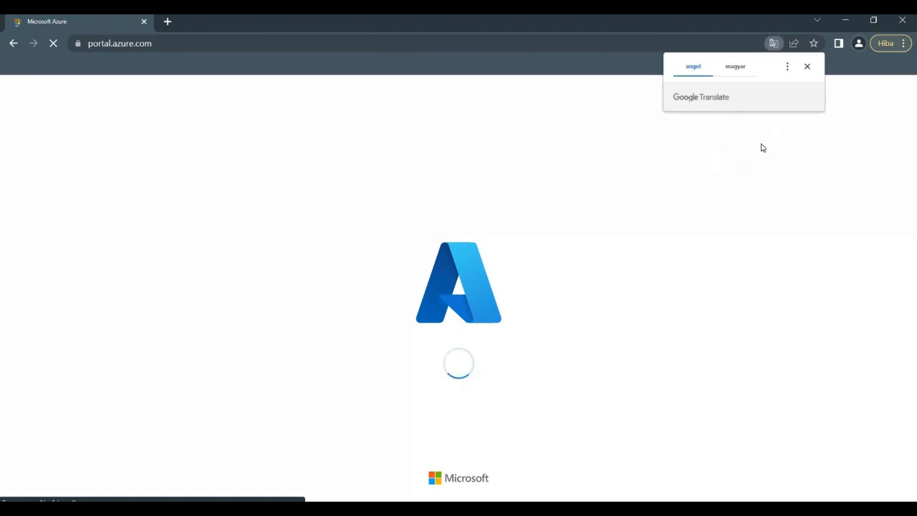
left_click(808, 67)
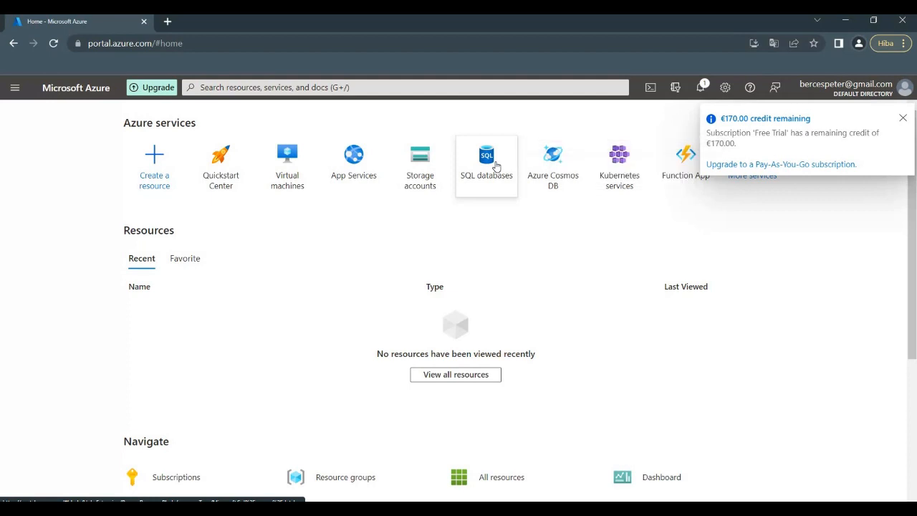
Step: Open the SQL databases service, dismiss its introductory tips, and start creating a SQL database
left_click(495, 166)
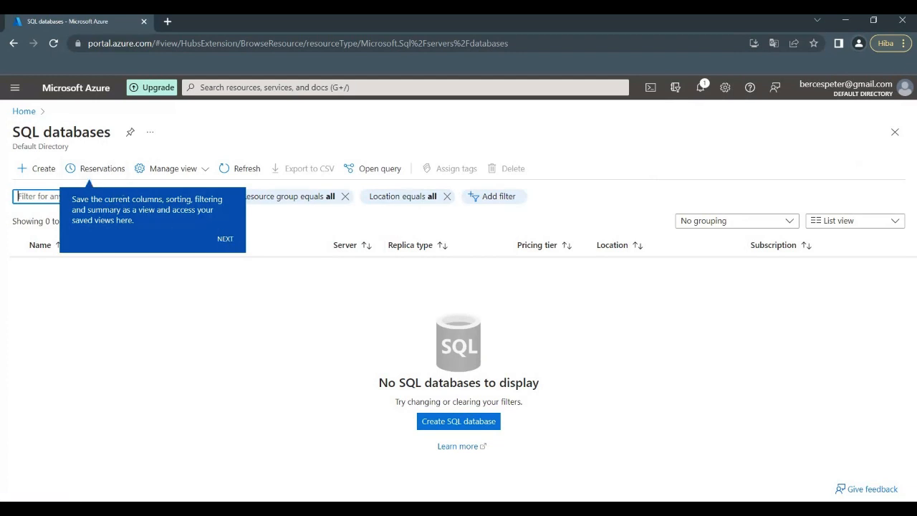
left_click(228, 243)
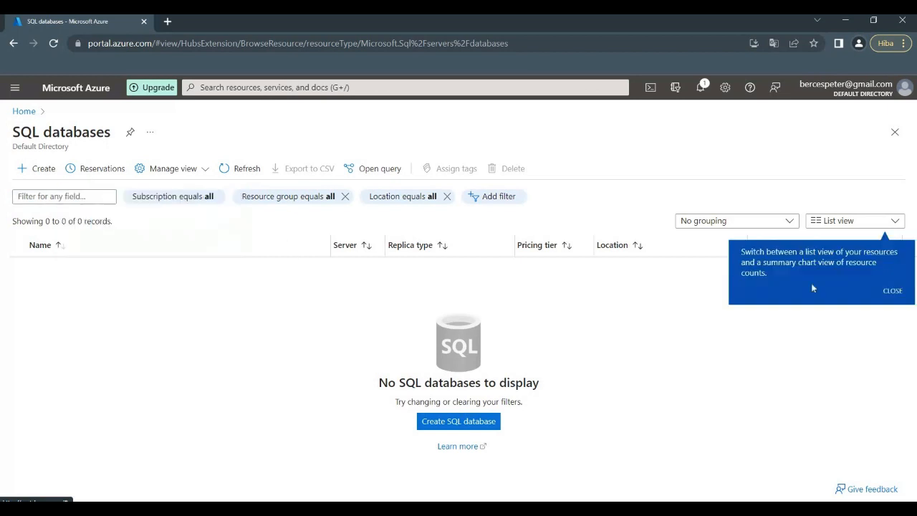
left_click(896, 296)
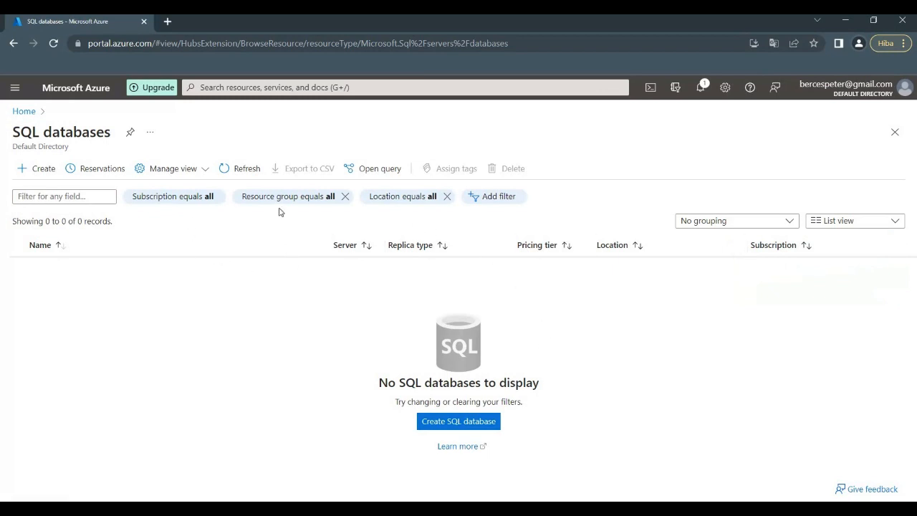
left_click(466, 429)
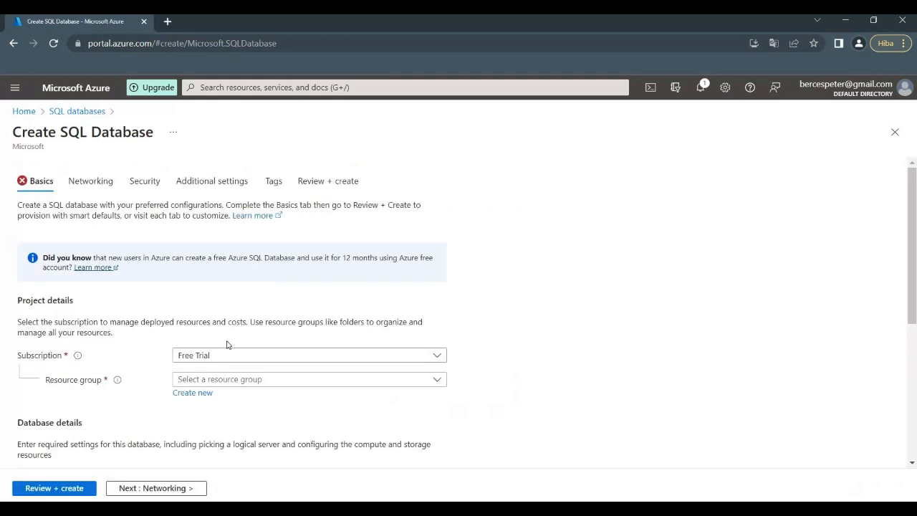
Step: Examine the available resource groups, the resource group explanation and the available servers on the Basics form
left_click(232, 384)
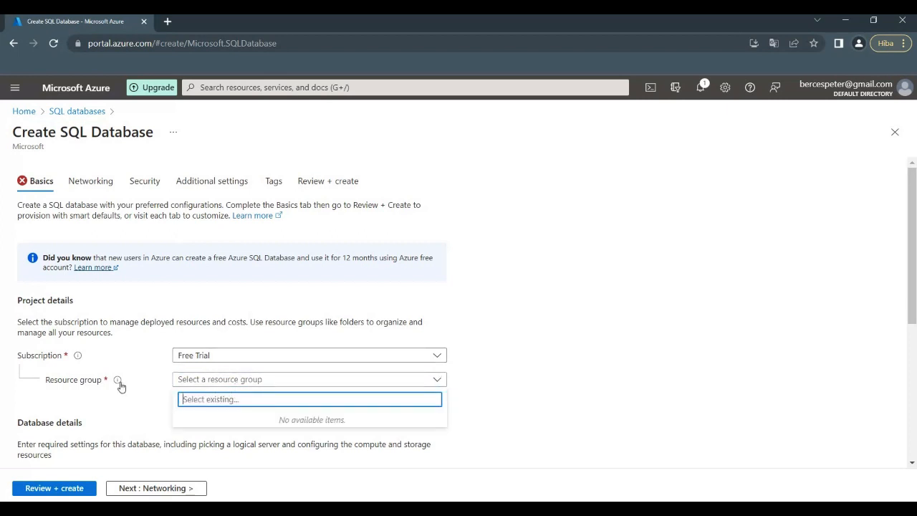
mouse_move(120, 384)
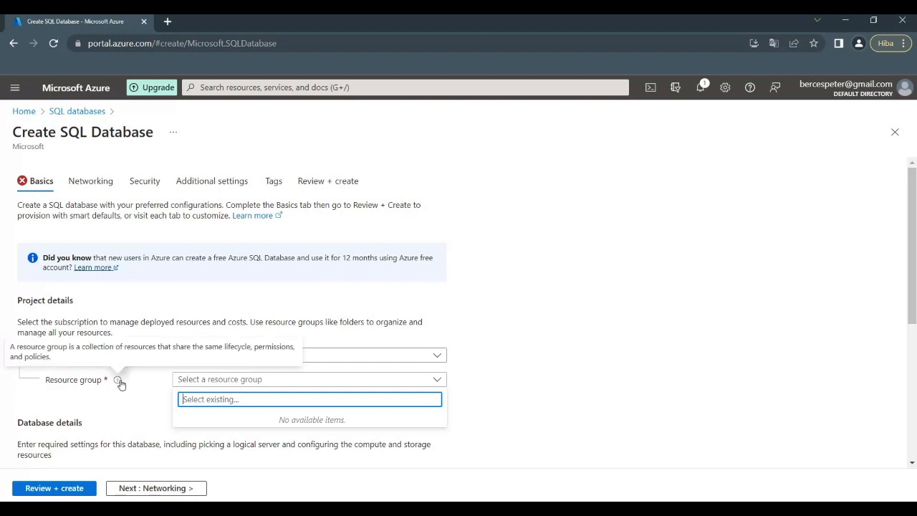
scroll(163, 365, "down", 2)
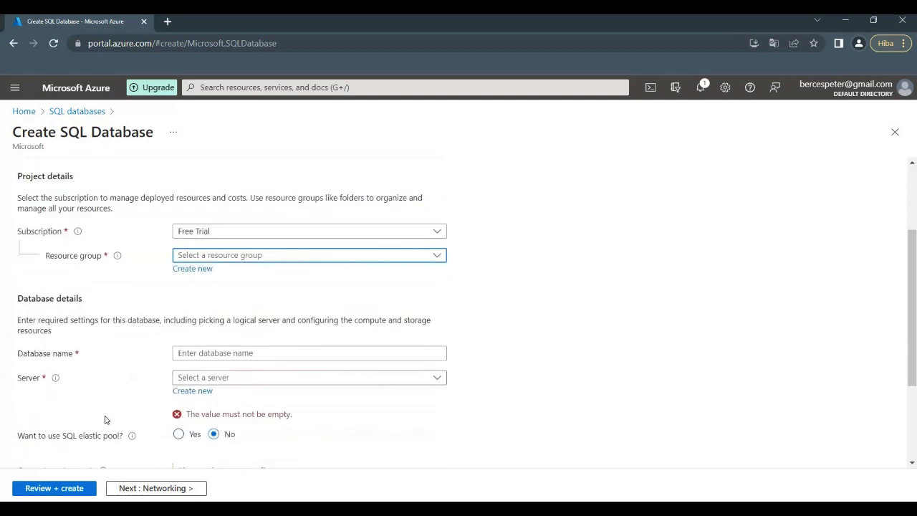
scroll(133, 374, "down", 2)
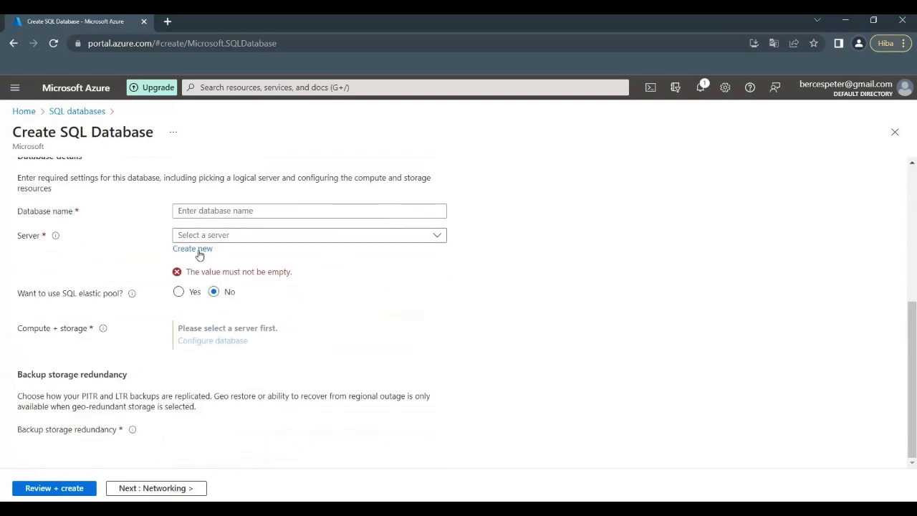
left_click(217, 236)
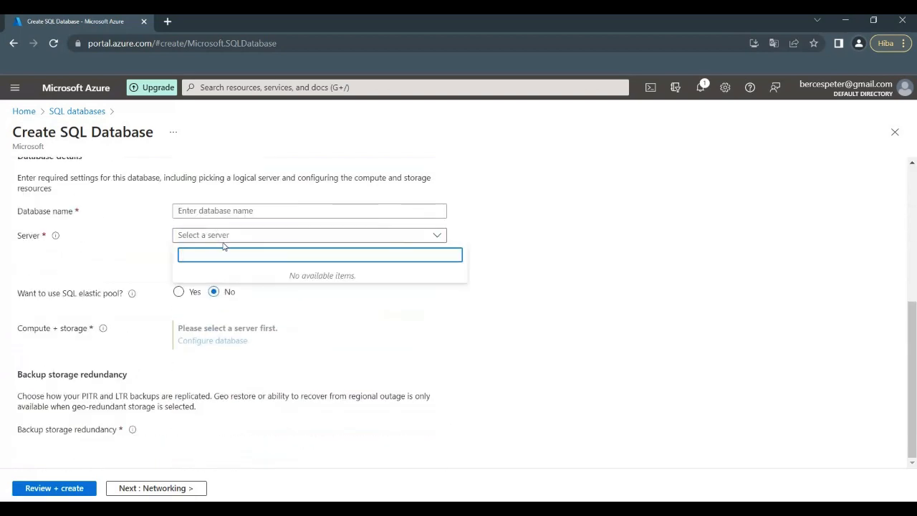
left_click(245, 236)
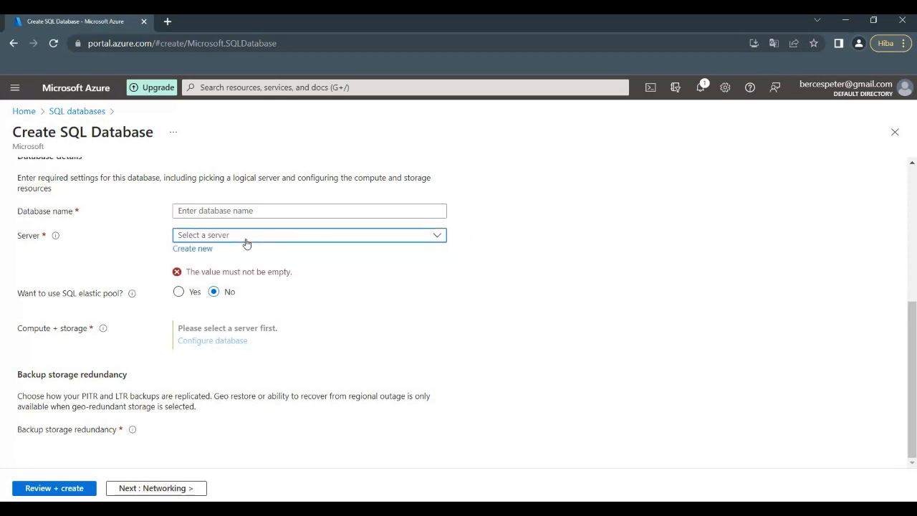
Step: Compare the database settings offered with the SQL elastic pool option set to Yes and to No, leaving it at No
left_click(183, 293)
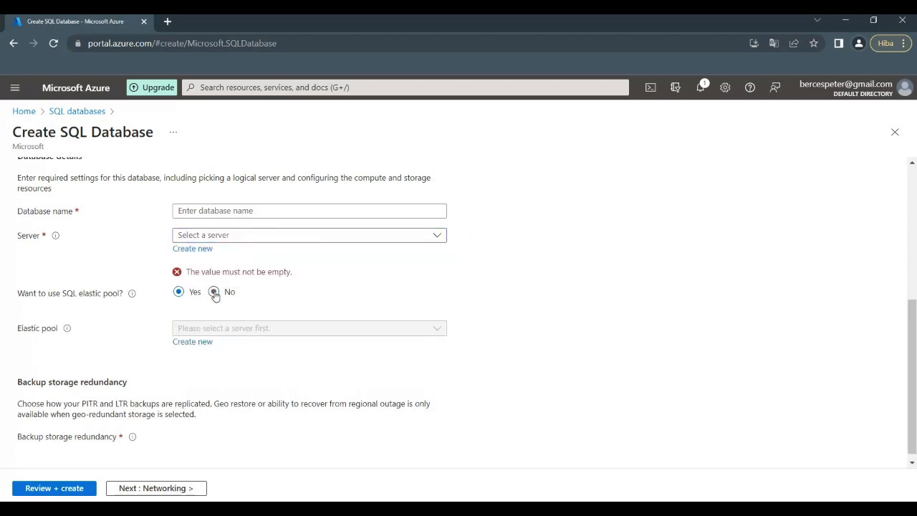
left_click(214, 293)
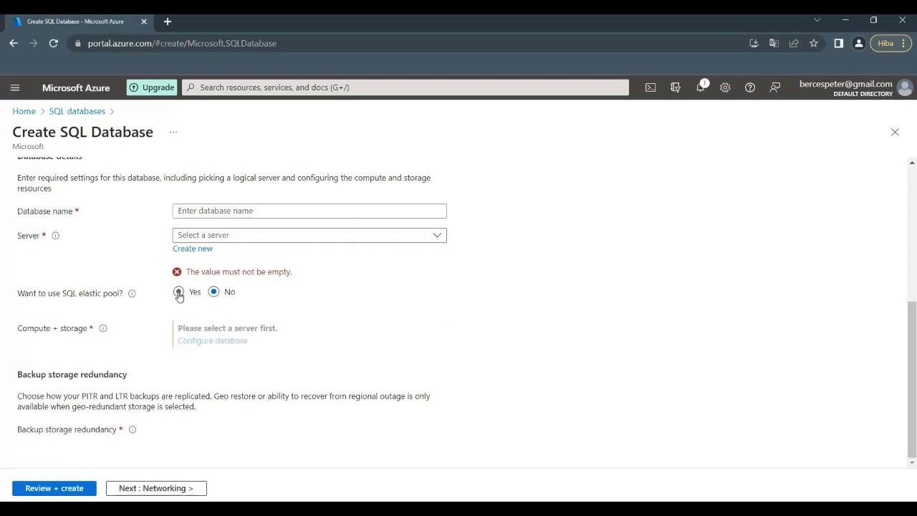
left_click(178, 293)
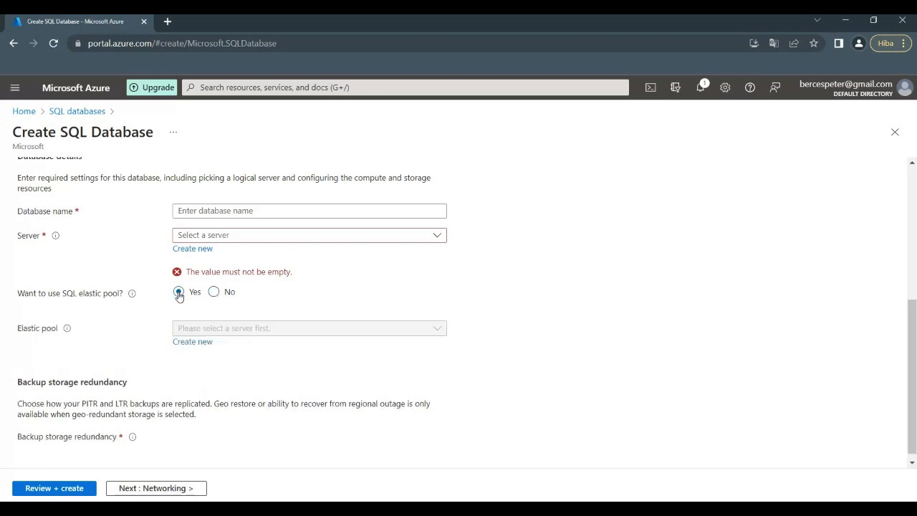
left_click(214, 292)
scroll(216, 283, "up", 4)
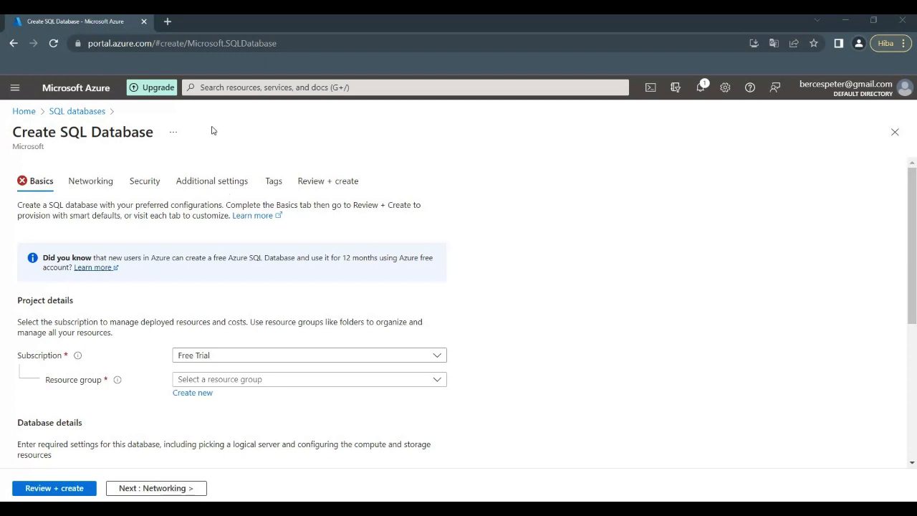
left_click(168, 22)
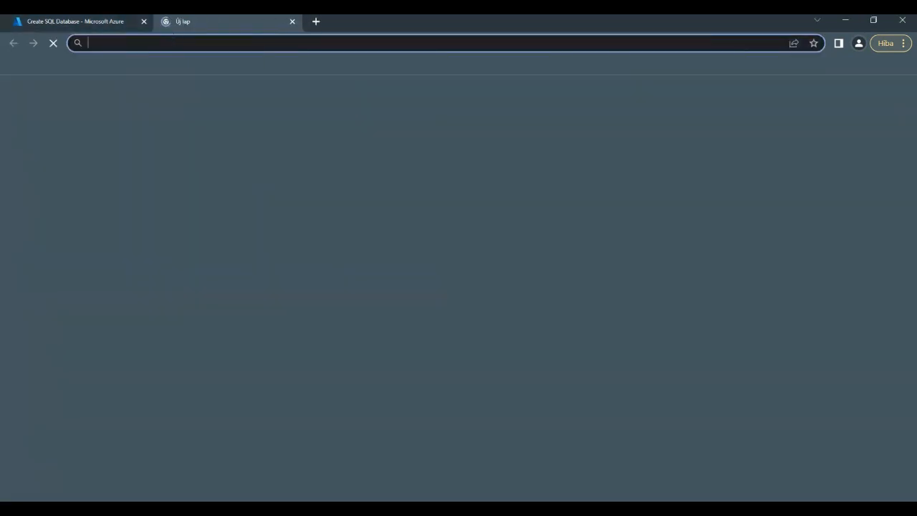
type("https://docs.microsoft.com/en-us/azure/azure-sql/database/single-database-create-quickstart?tabs=azure-portal")
key("Return")
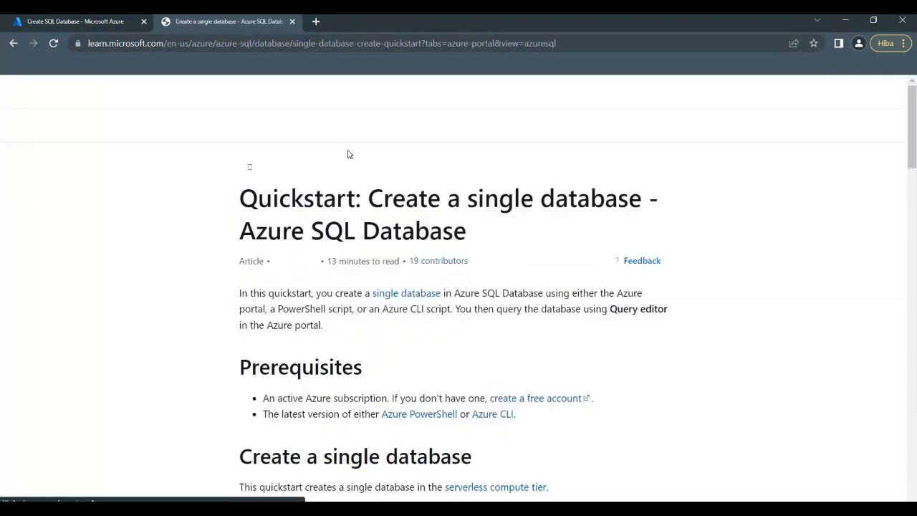
scroll(343, 264, "down", 3)
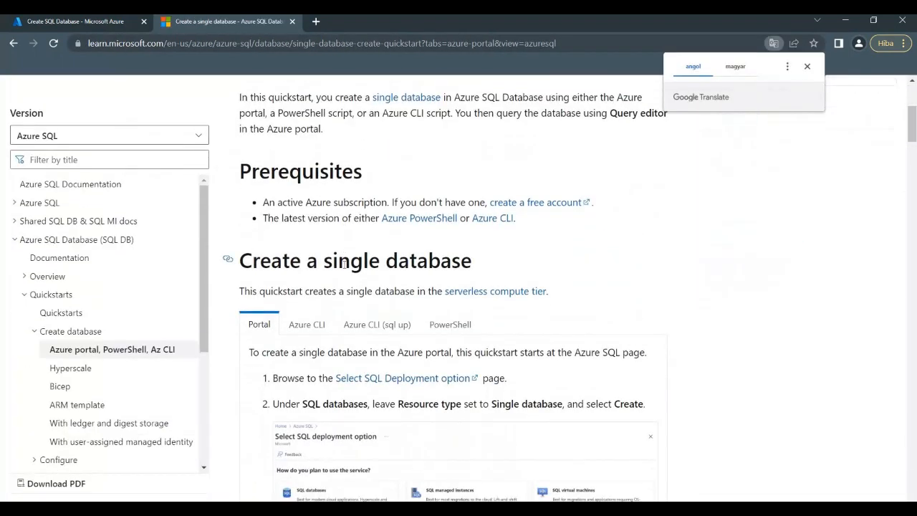
scroll(344, 264, "down", 3)
scroll(344, 264, "down", 2)
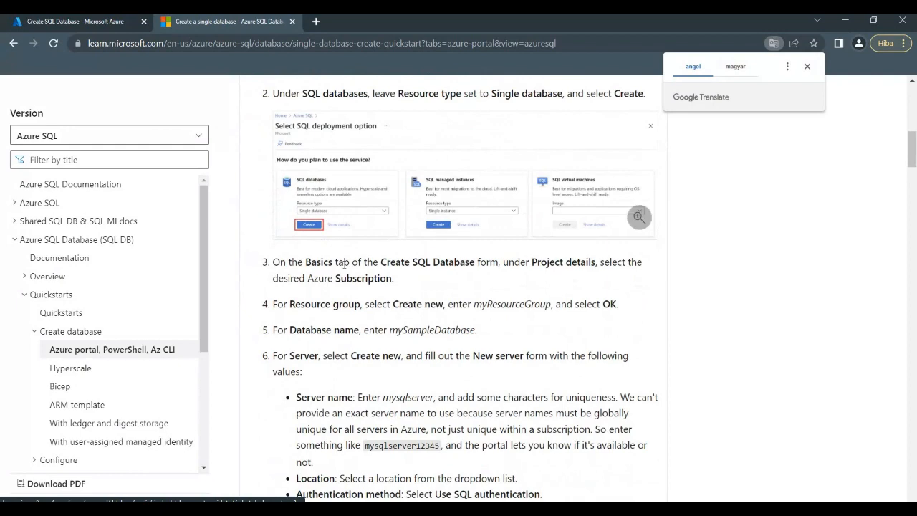
scroll(344, 265, "up", 2)
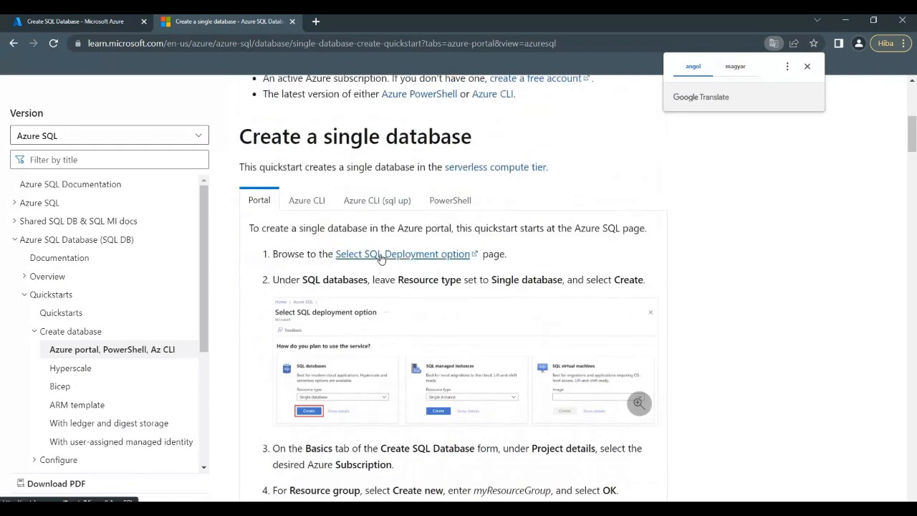
Step: Open the Select SQL Deployment option page linked in the quickstart and start creating a single database under SQL databases
left_click(380, 258)
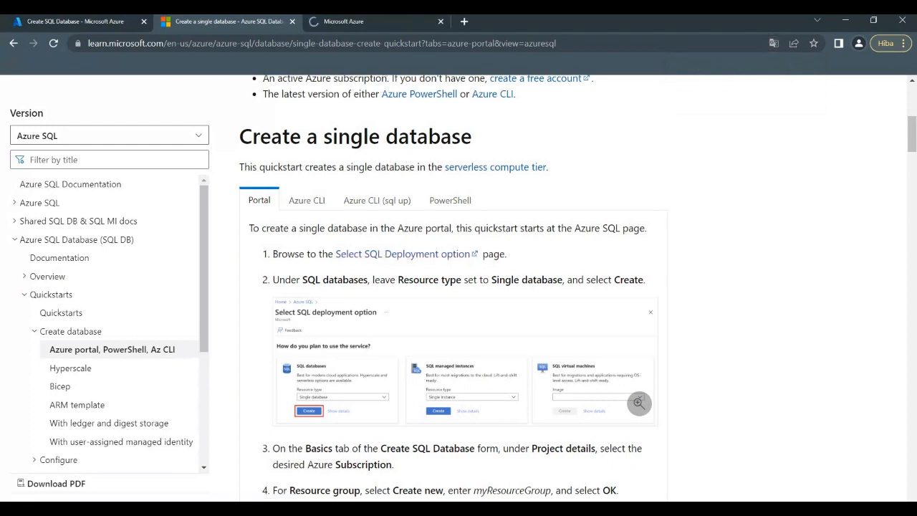
left_click(380, 22)
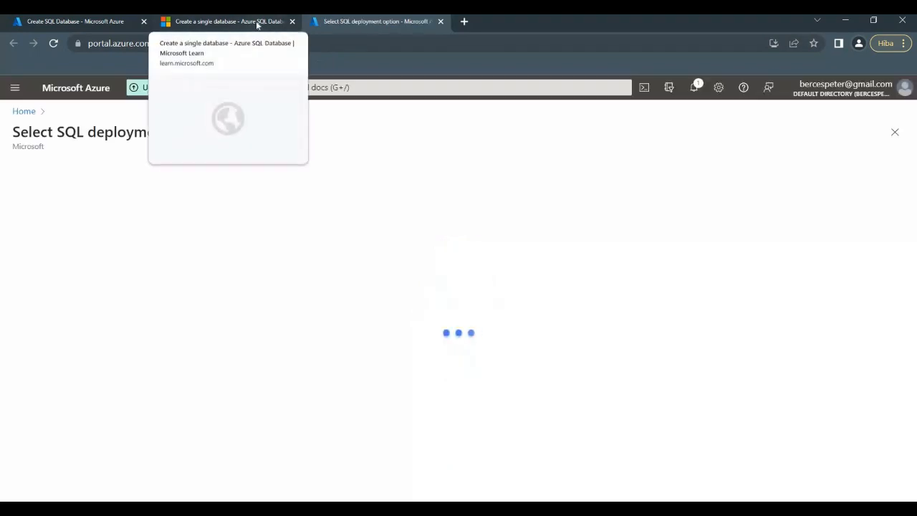
left_click(93, 334)
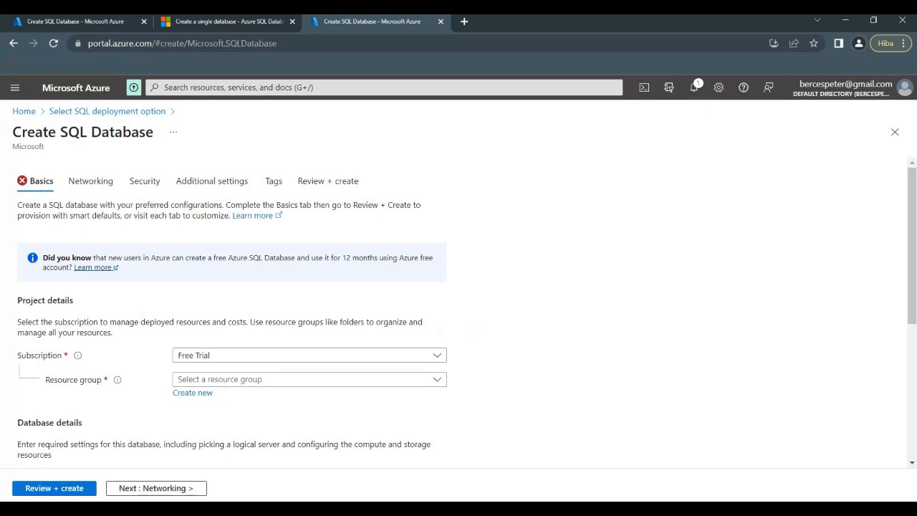
Step: Review the quickstart's project details instructions and check the available subscriptions on the Basics form, leaving Free Trial selected
left_click(255, 23)
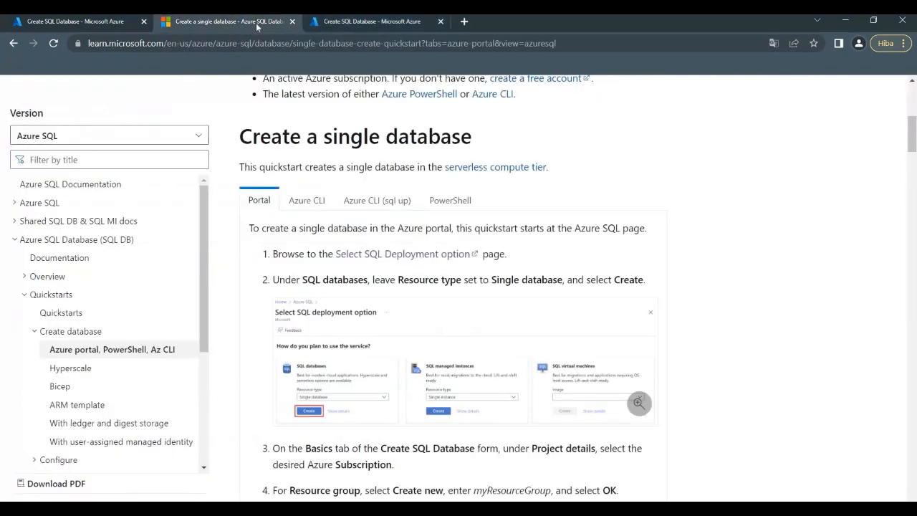
scroll(398, 350, "down", 3)
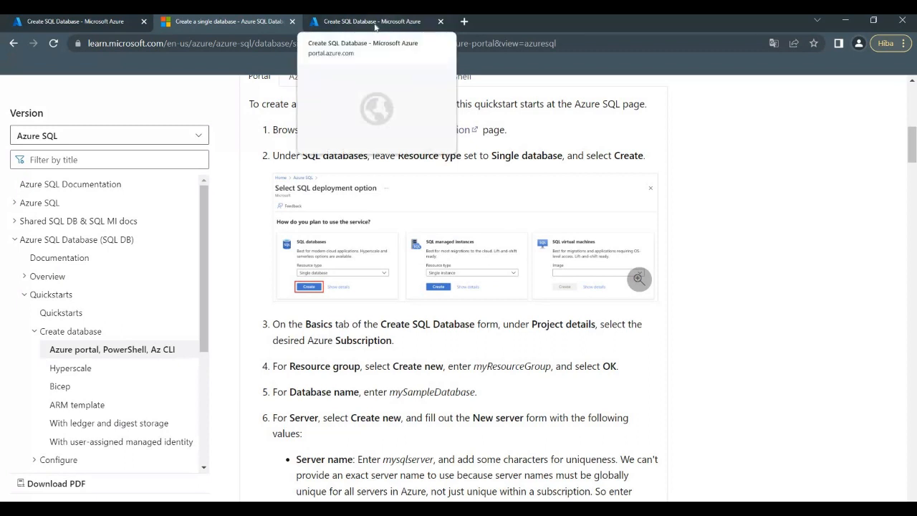
left_click(373, 25)
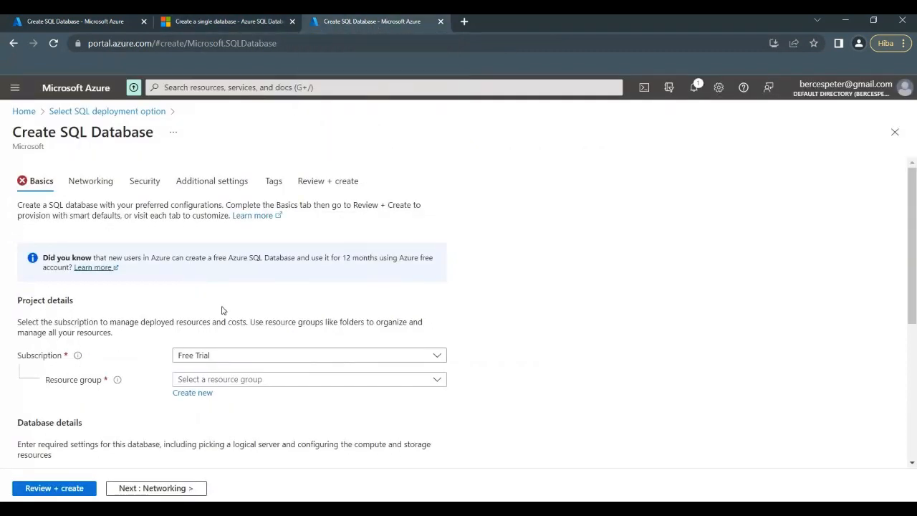
left_click(257, 358)
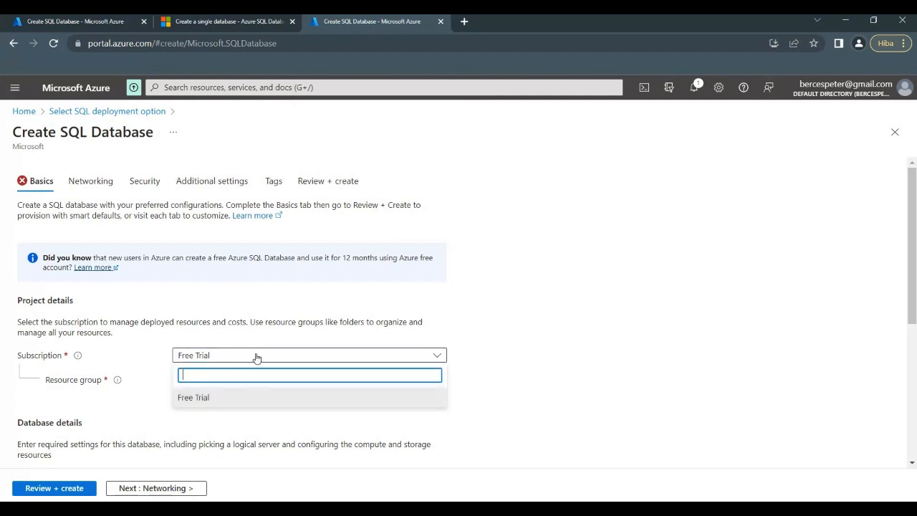
left_click(256, 358)
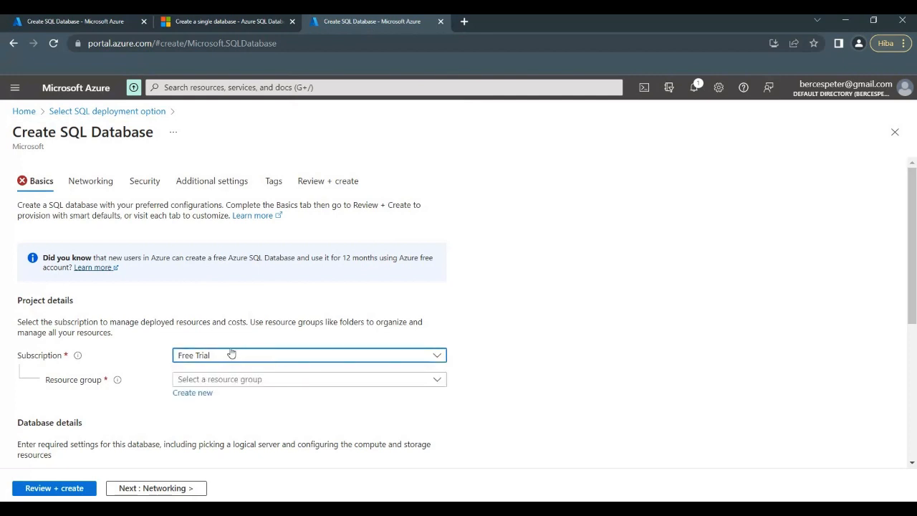
Step: Copy the resource group name myResourceGroup from the quickstart and check the Basics form for existing resource groups
left_click(239, 21)
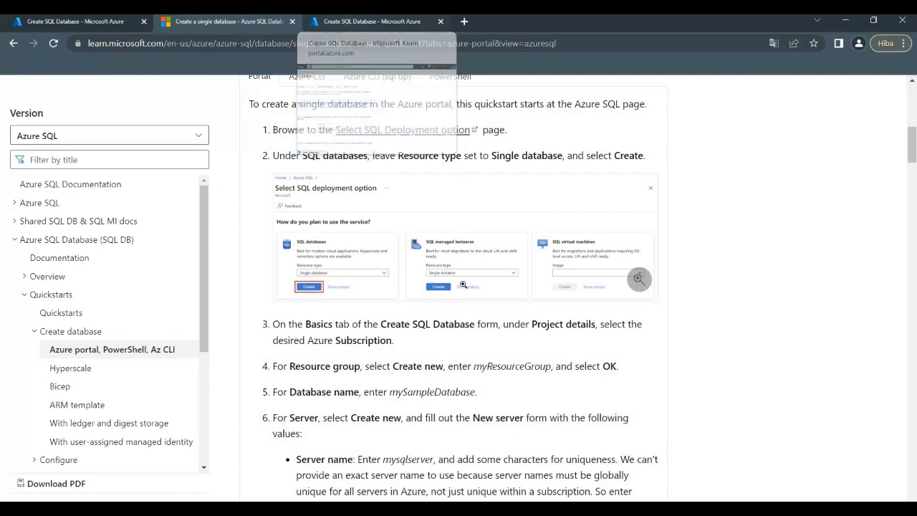
left_click_drag(551, 366, 474, 366)
key("ctrl+c")
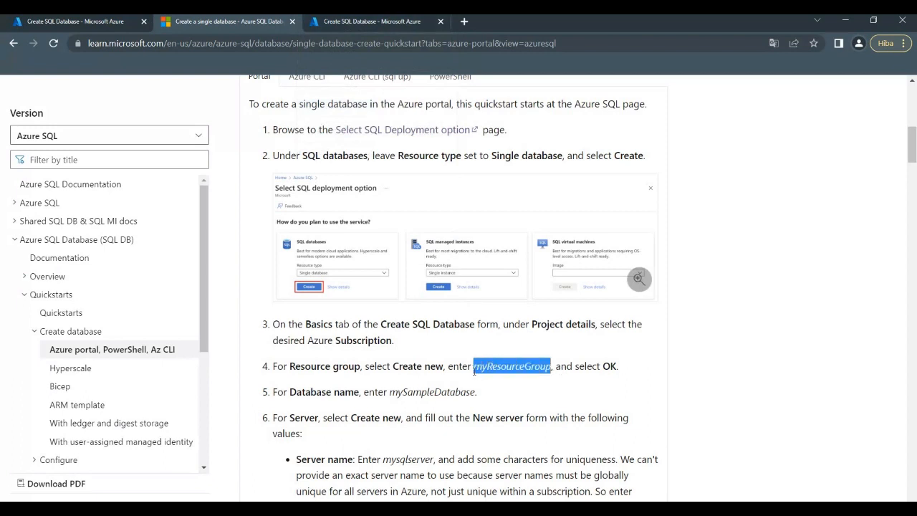
left_click(333, 21)
left_click(275, 379)
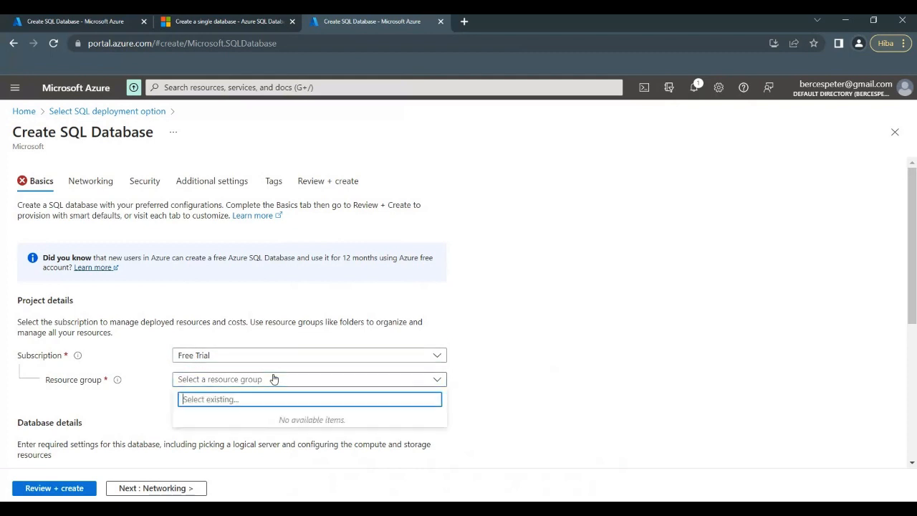
left_click(261, 399)
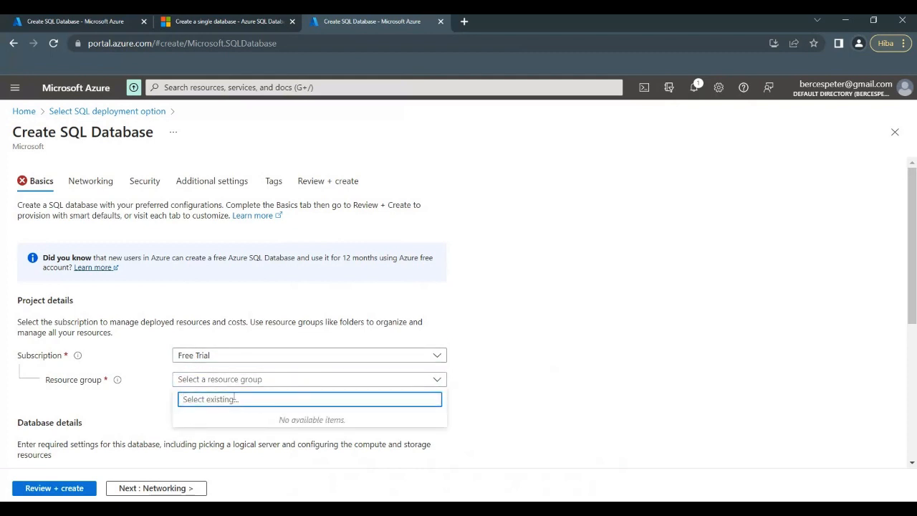
Step: Create a new resource group named myResourceGroup for the database
scroll(152, 356, "down", 3)
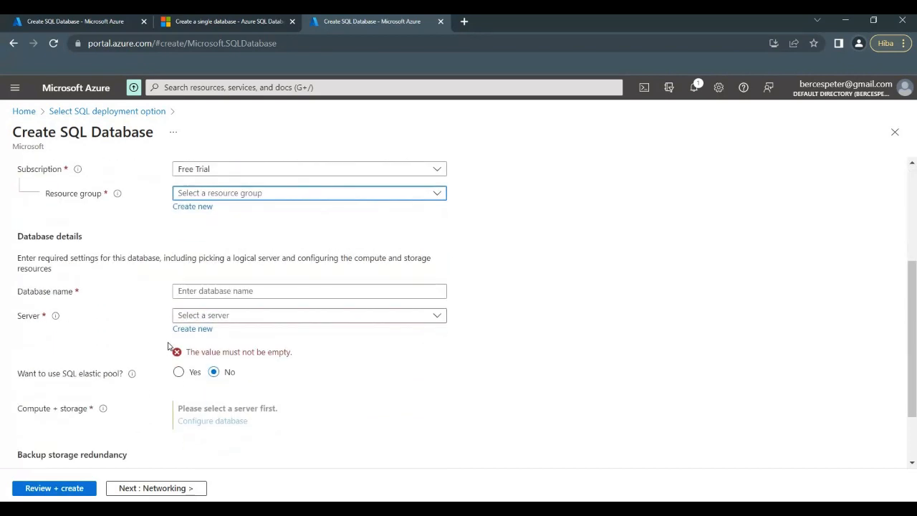
scroll(169, 345, "up", 2)
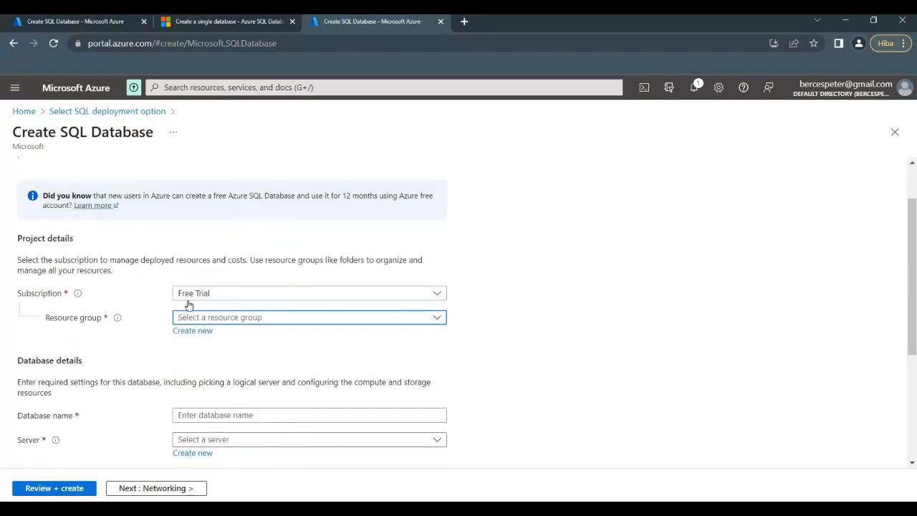
scroll(181, 315, "up", 1)
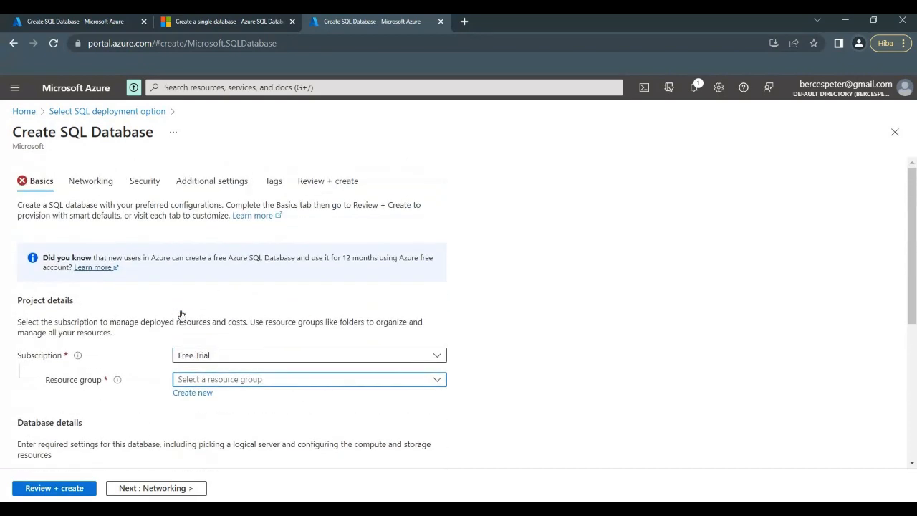
left_click(248, 381)
left_click(222, 384)
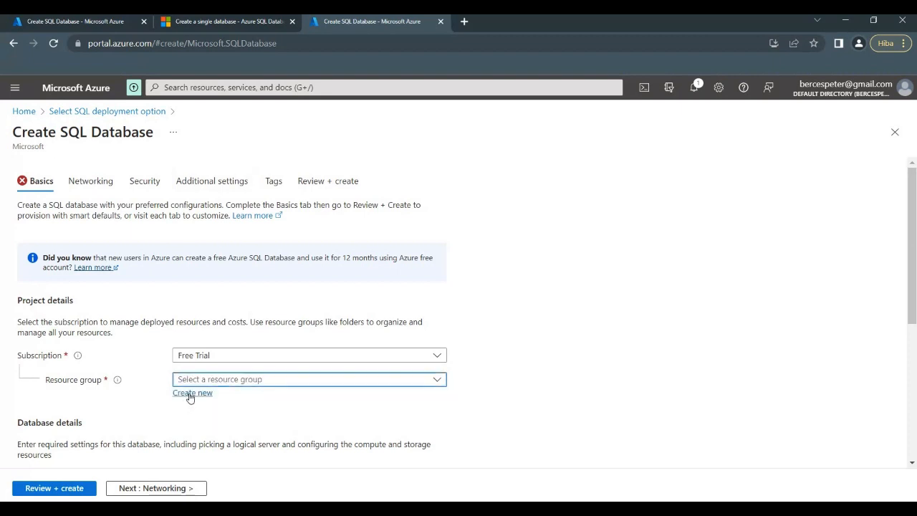
left_click(190, 395)
key("ctrl+v")
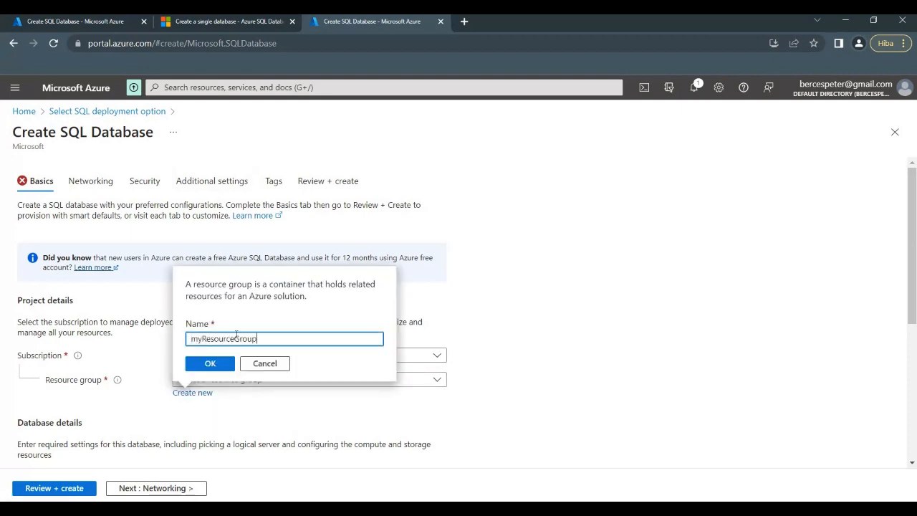
left_click(211, 363)
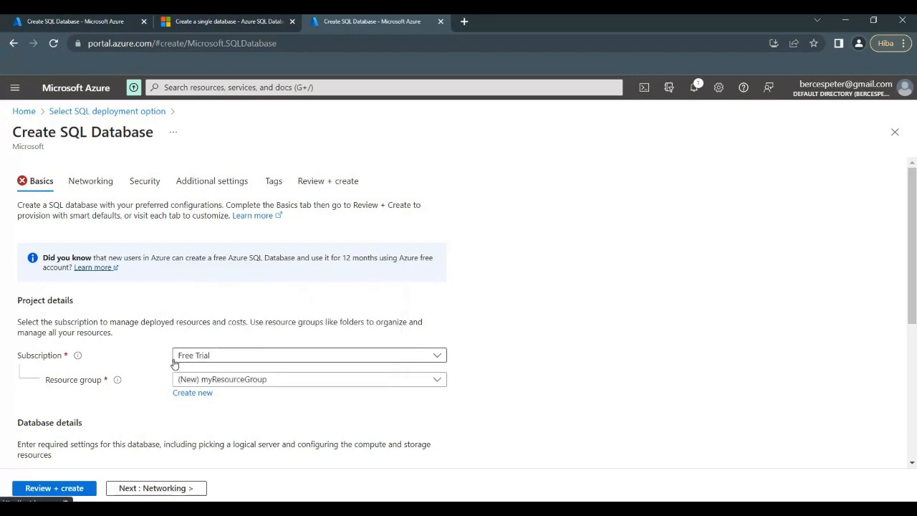
Step: Copy the sample database name from the quickstart and enter mySampleDatabase as the database name on the Basics form
scroll(205, 358, "down", 1)
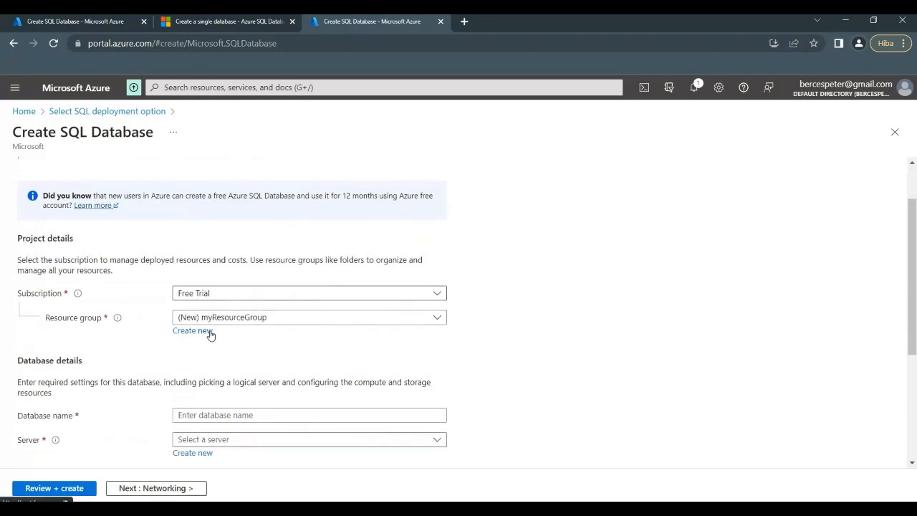
left_click(212, 22)
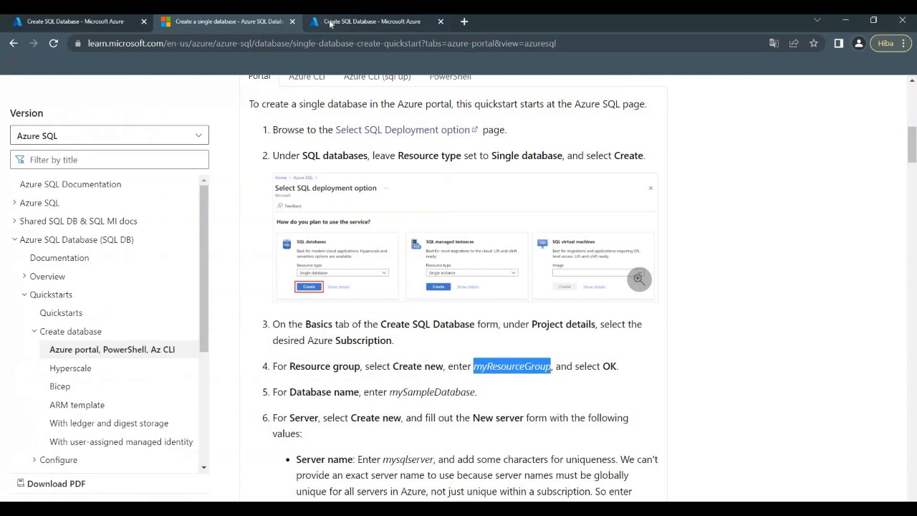
double_click(433, 391)
key("ctrl+c")
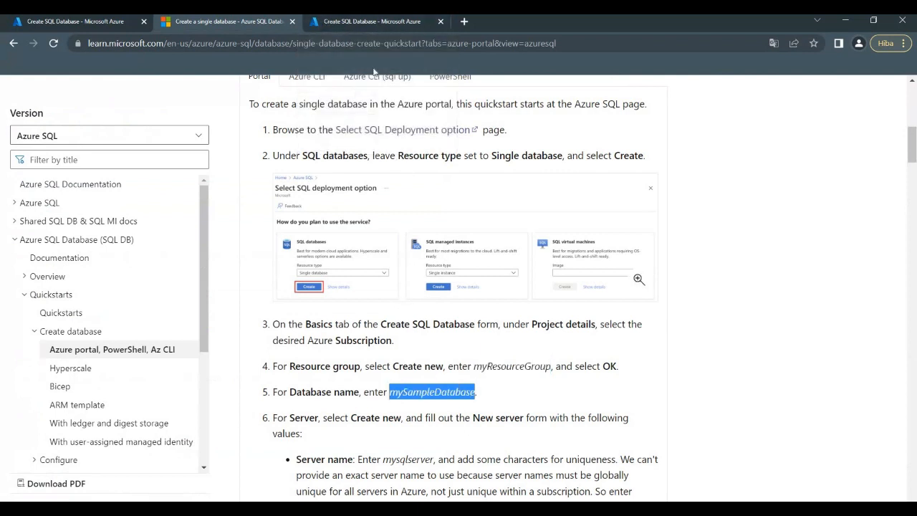
left_click(364, 27)
left_click(213, 415)
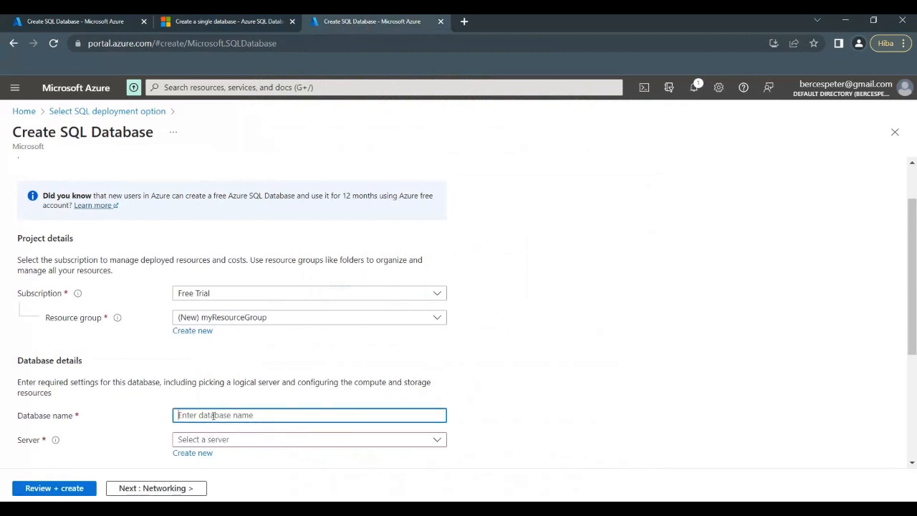
key("ctrl+v")
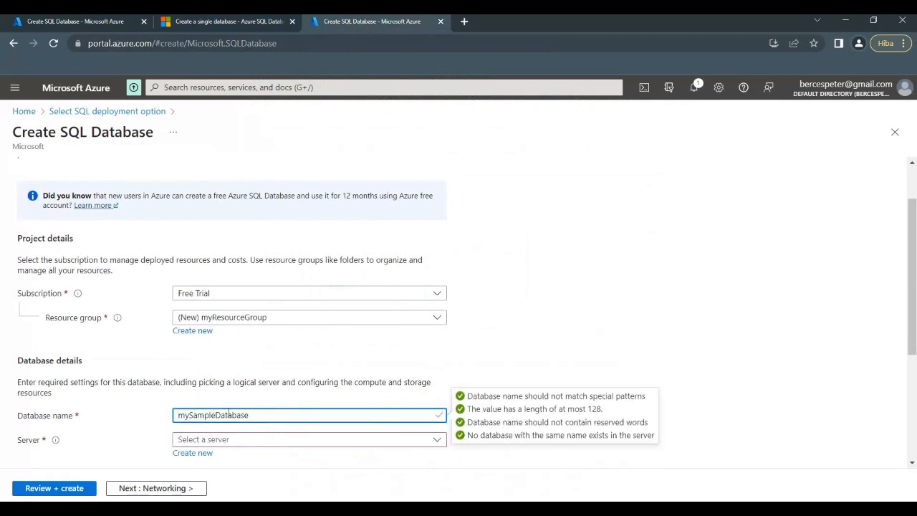
Step: Check the existing database's name in DBeaver and change the new database's name to mysecondclouddb
key("alt+Tab")
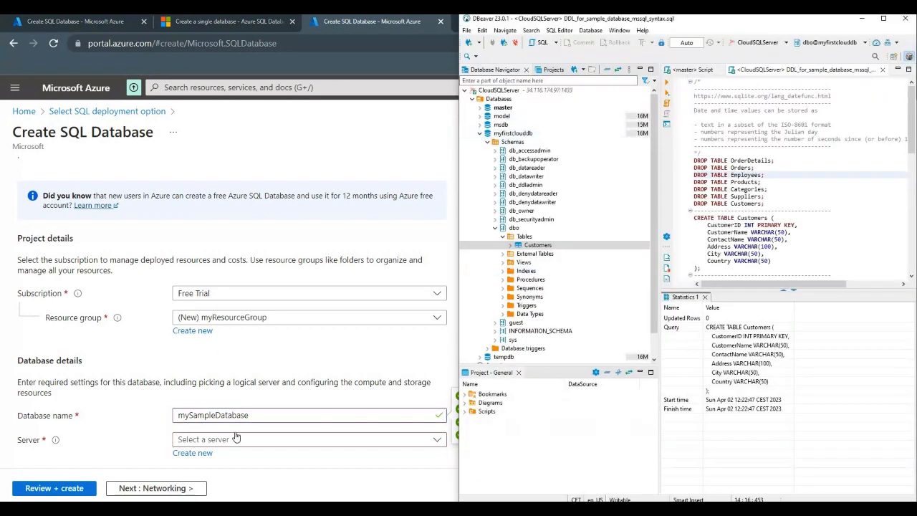
left_click_drag(252, 417, 191, 429)
type("secondc")
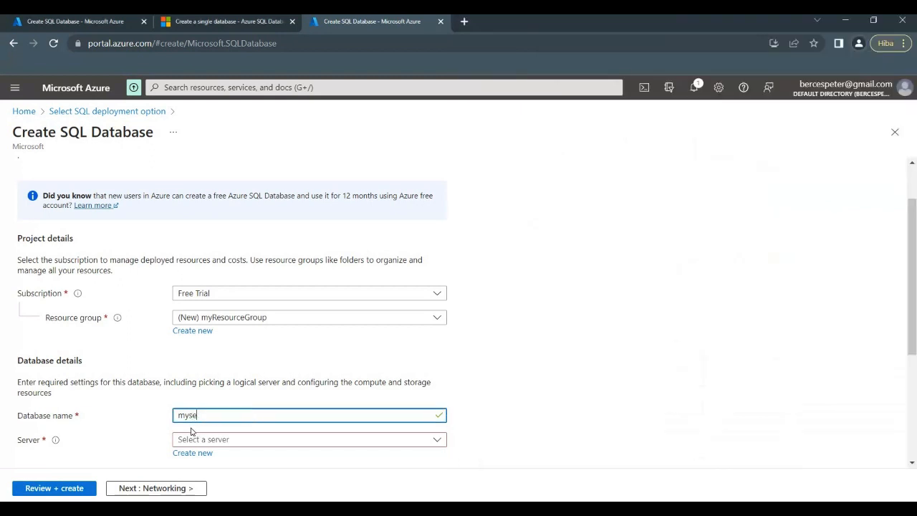
type("louddb")
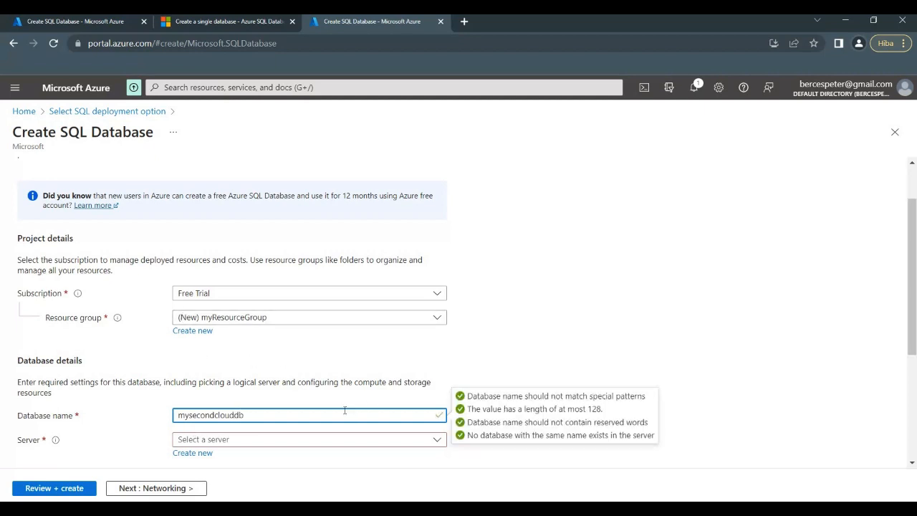
Step: Start creating a new server for the database and name it mysqlserver, copying the name from the quickstart
left_click(257, 442)
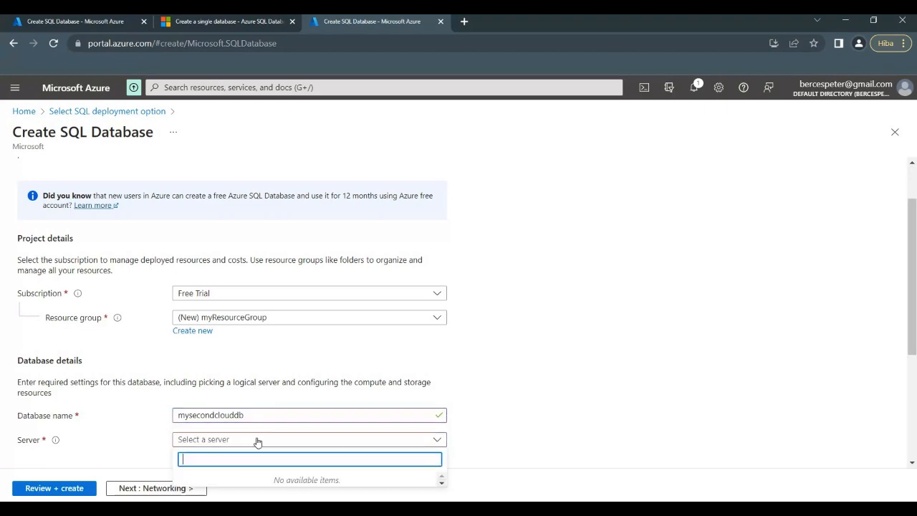
scroll(259, 440, "down", 1)
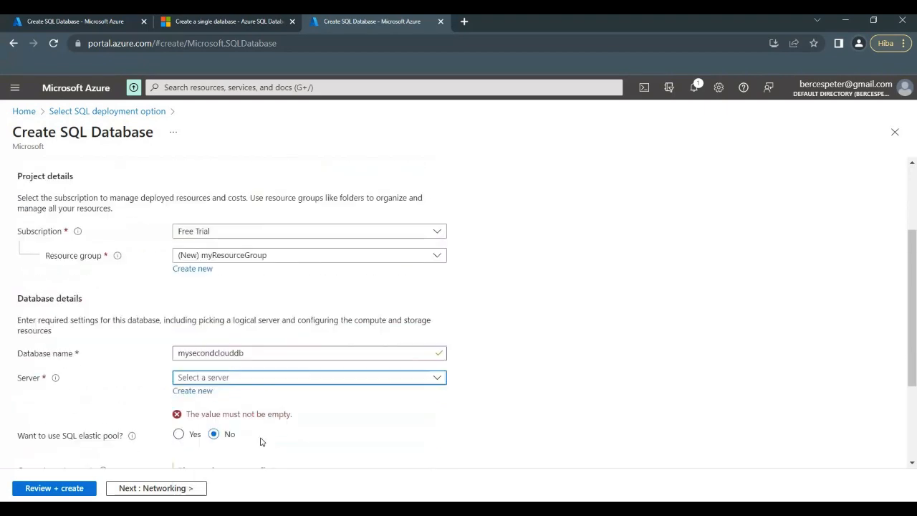
left_click(195, 393)
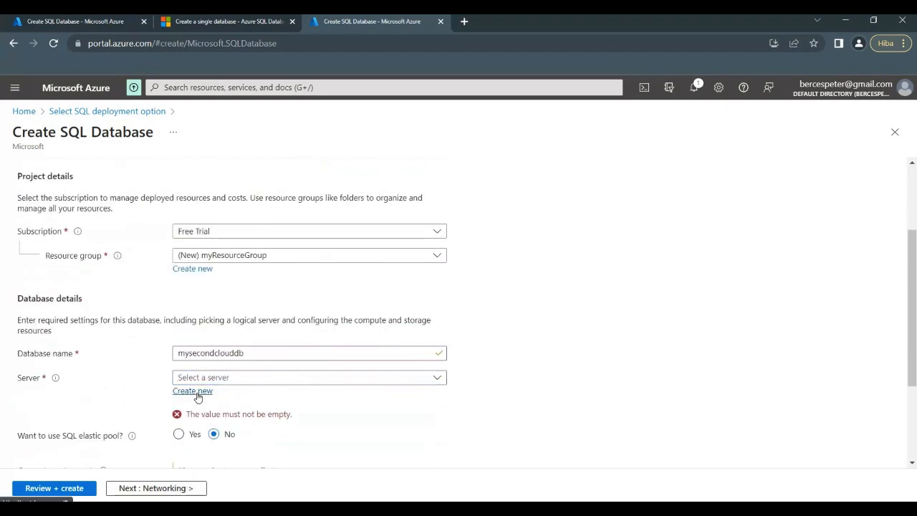
left_click(274, 22)
scroll(380, 262, "down", 3)
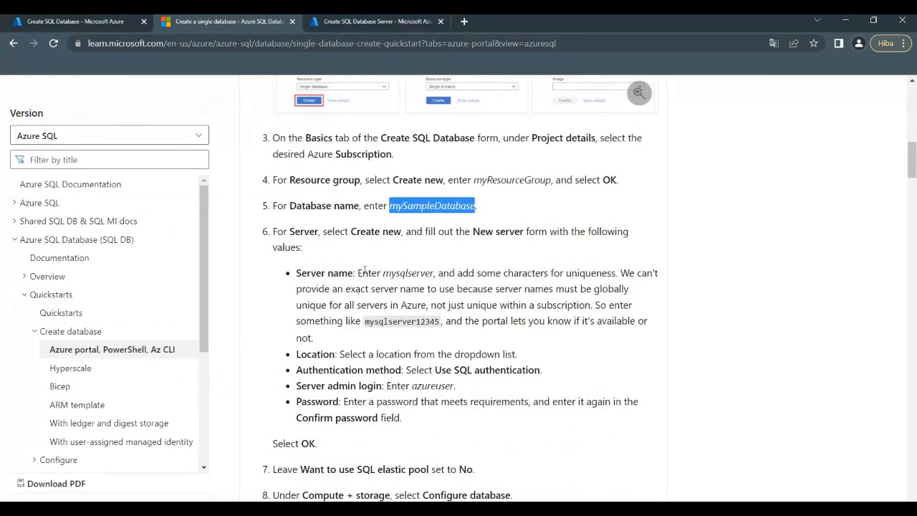
double_click(407, 273)
key("ctrl+c")
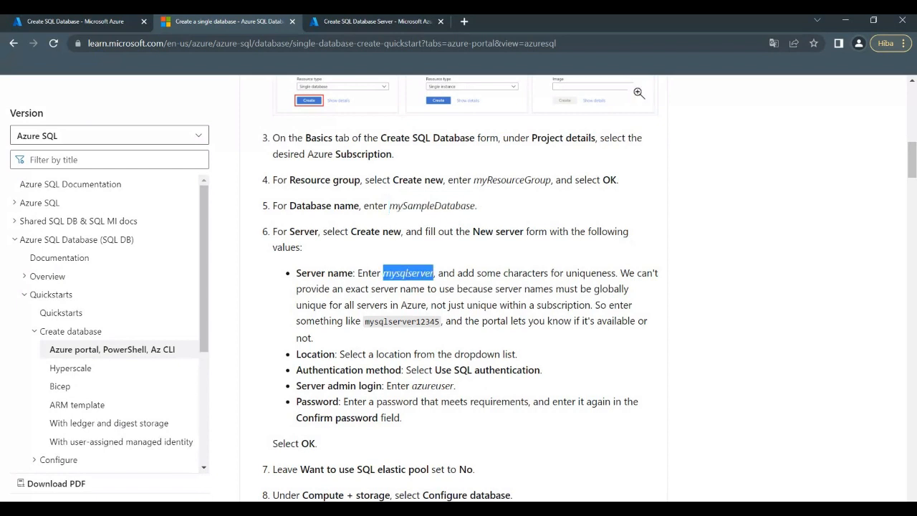
left_click(362, 23)
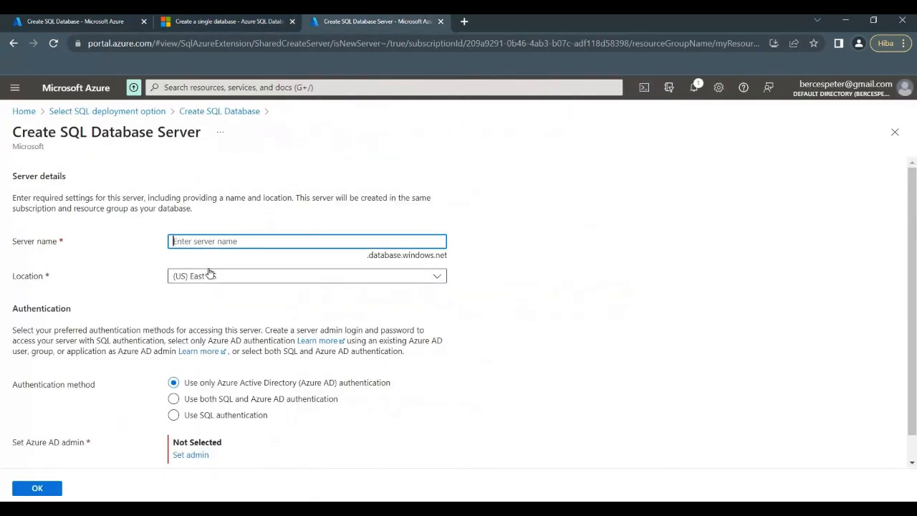
key("ctrl+v")
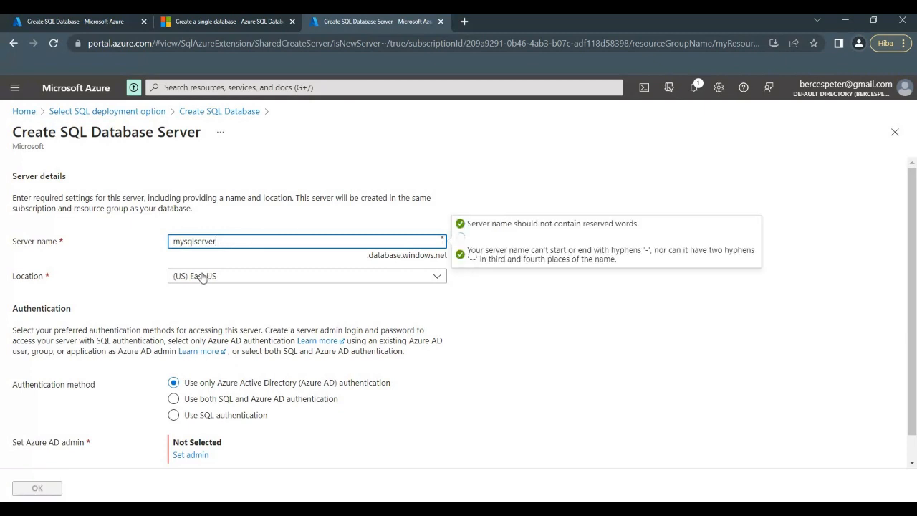
Step: Set the new server's location to (Europe) West Europe and its authentication method to Use SQL authentication
left_click(210, 277)
scroll(240, 362, "down", 2)
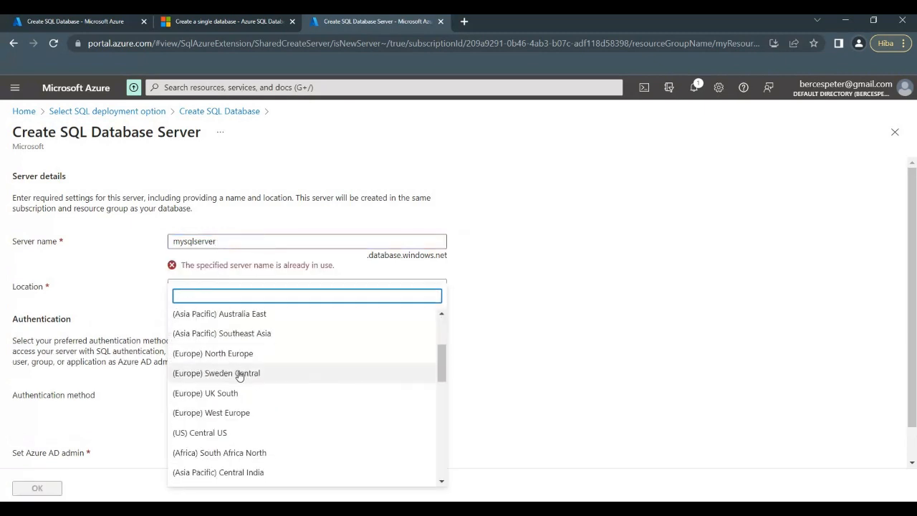
scroll(241, 375, "down", 1)
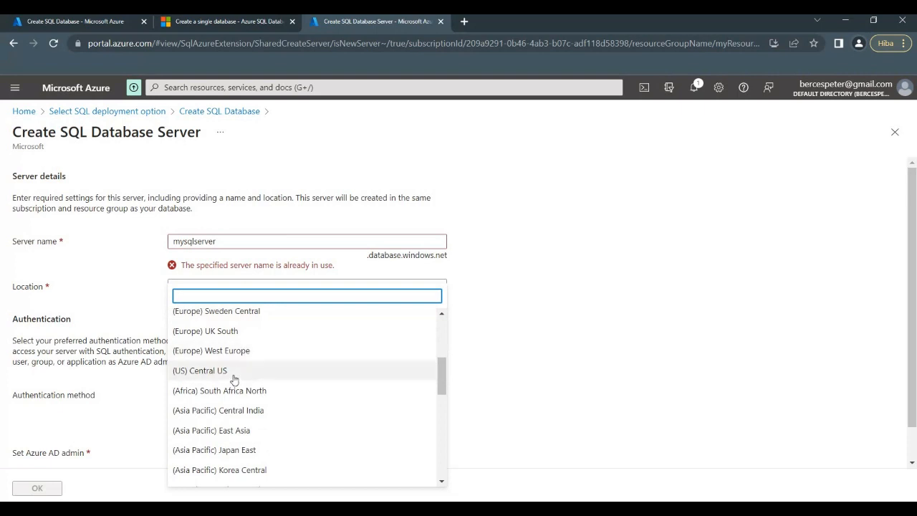
left_click(240, 351)
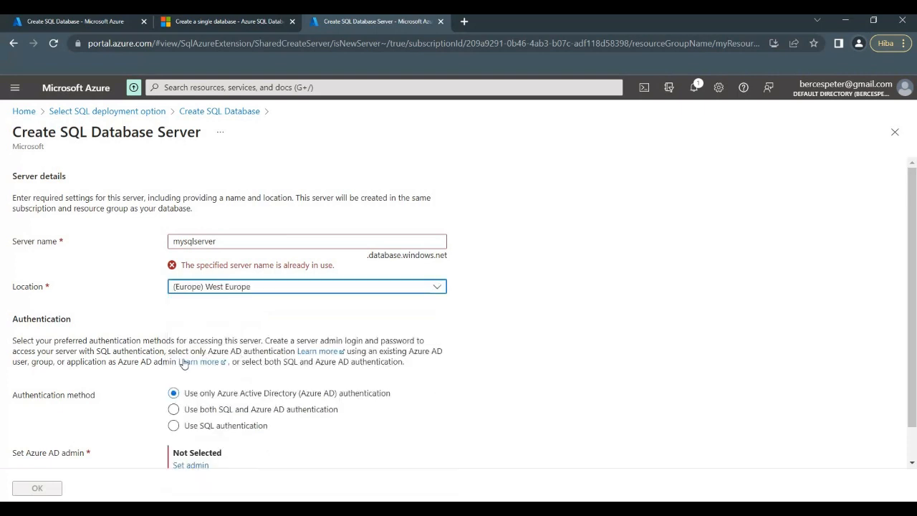
scroll(184, 364, "down", 1)
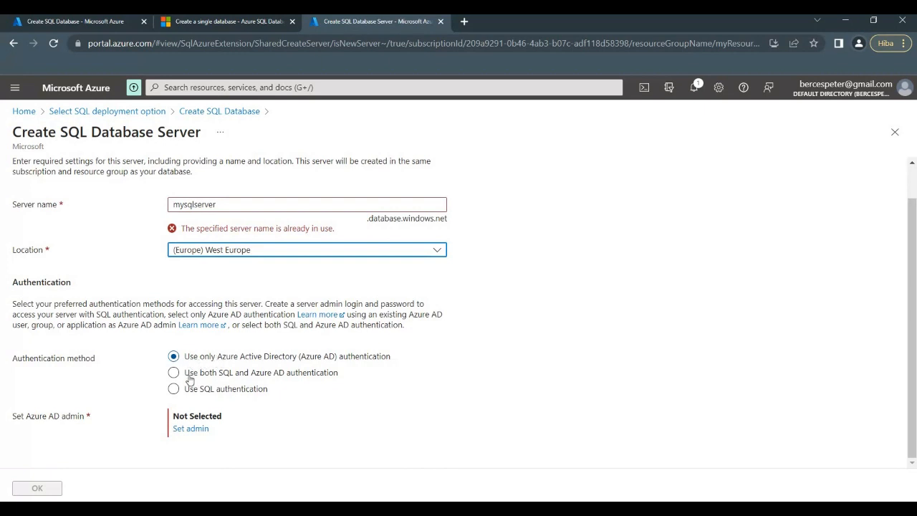
left_click(173, 390)
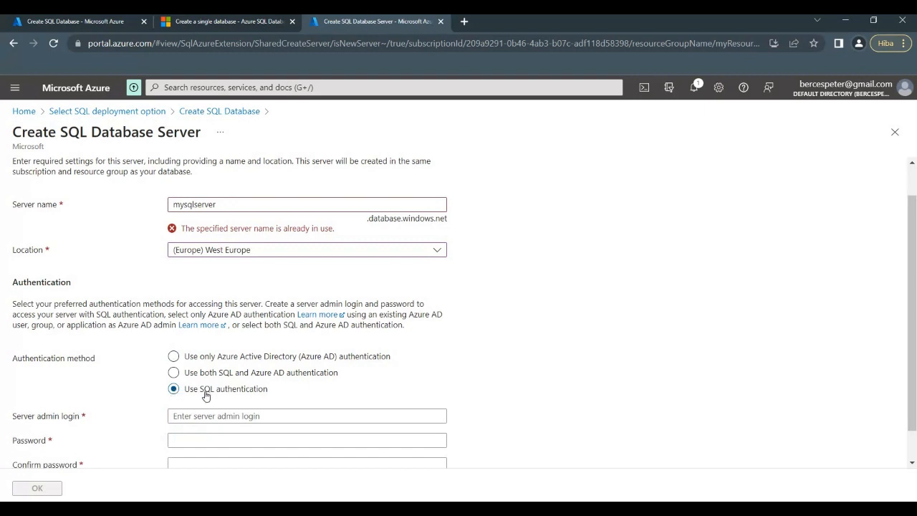
scroll(206, 393, "down", 1)
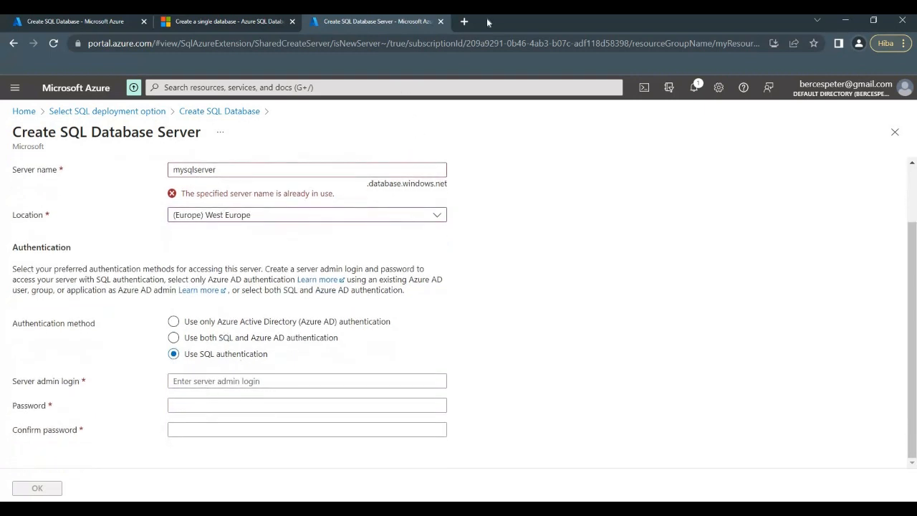
left_click(464, 22)
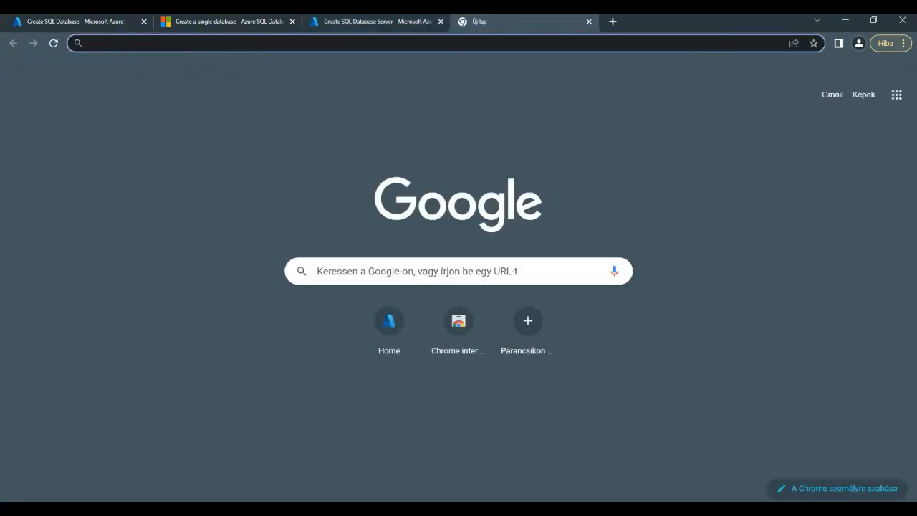
key("alt+Tab")
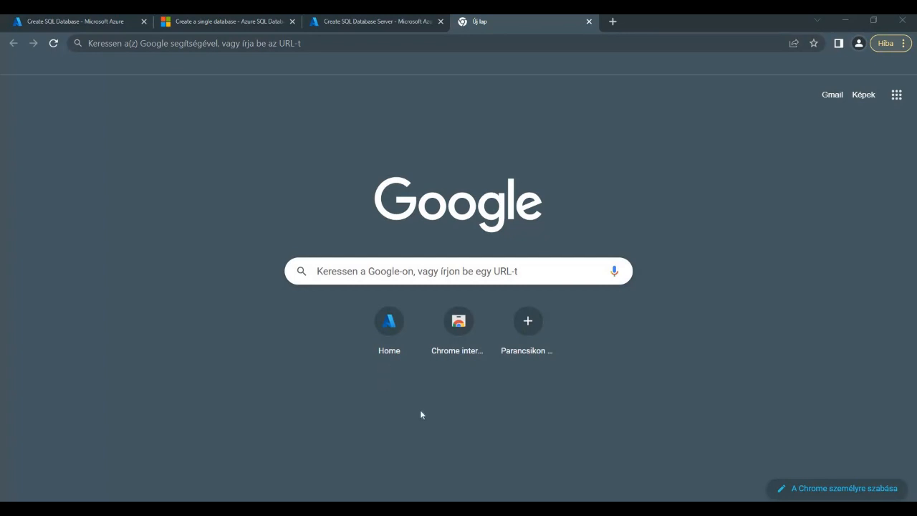
left_click(382, 22)
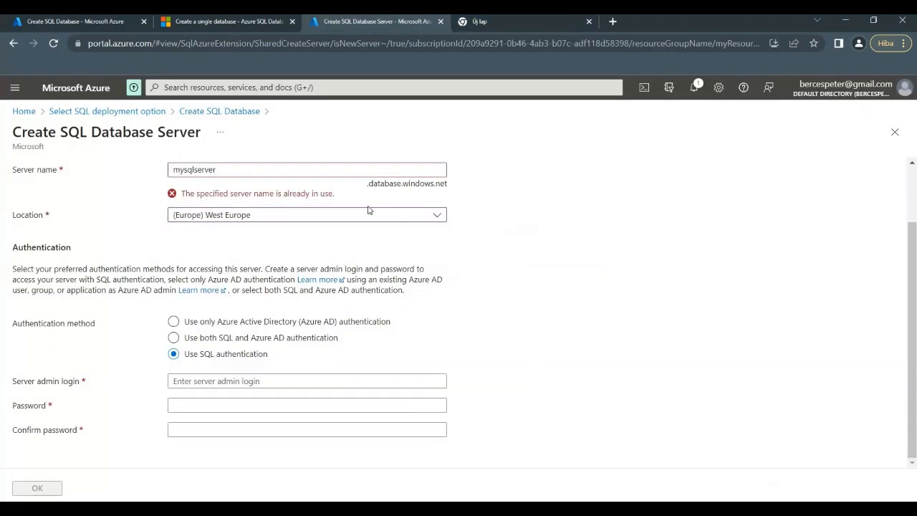
Step: Enter and confirm the server admin password, and set the server admin login to sqlserver
left_click(249, 380)
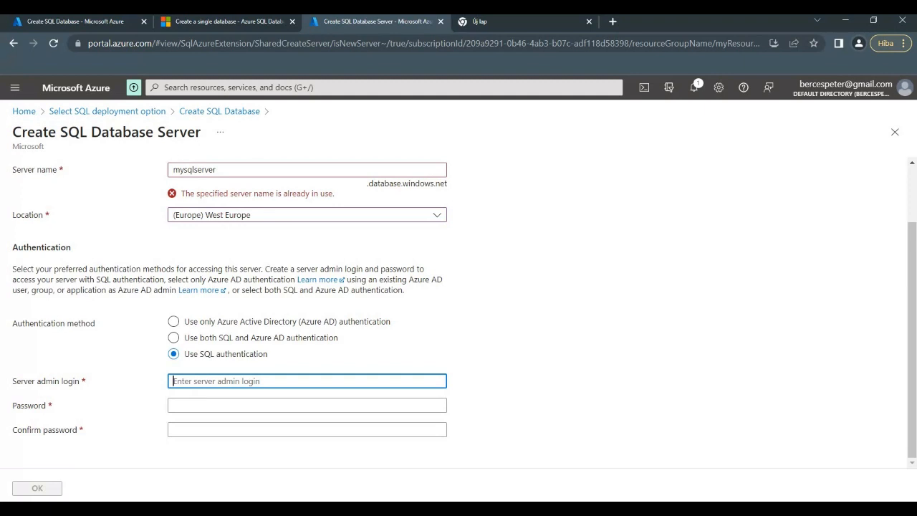
left_click(191, 409)
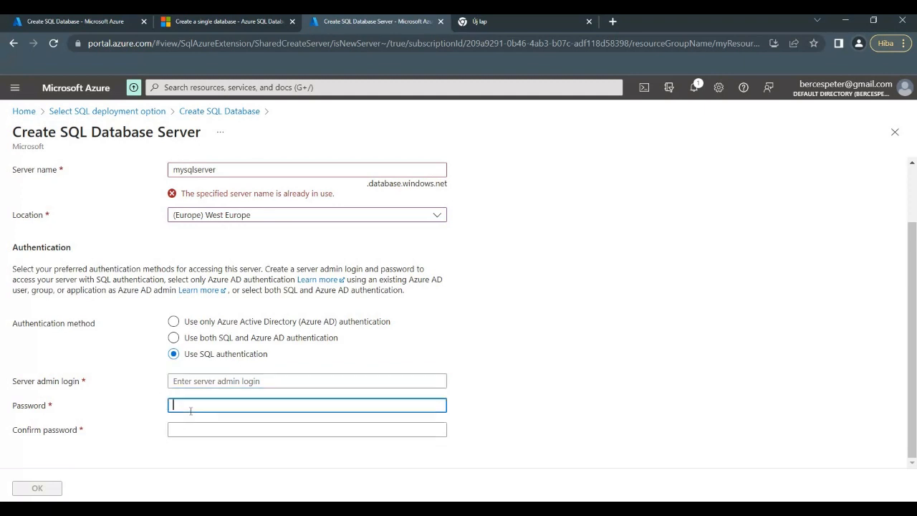
type("••••••••••")
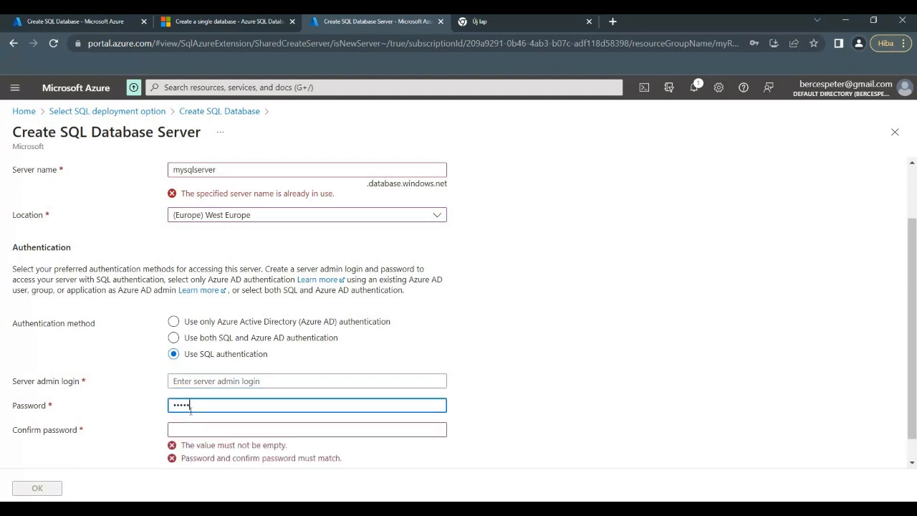
type("••")
key("Tab")
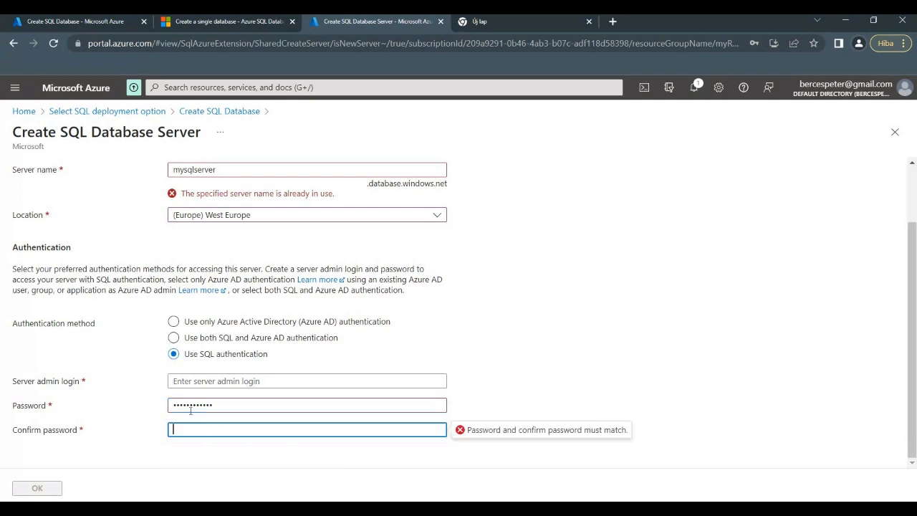
type("••••••••••••")
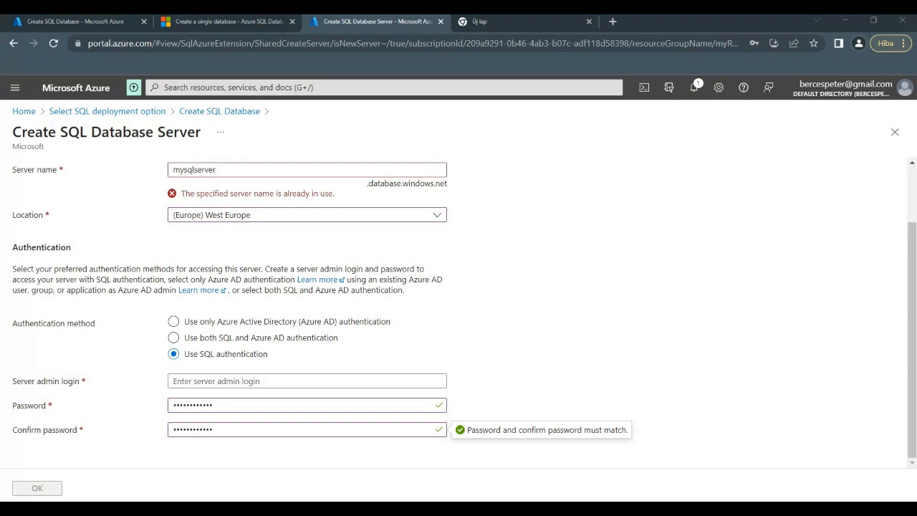
left_click(192, 384)
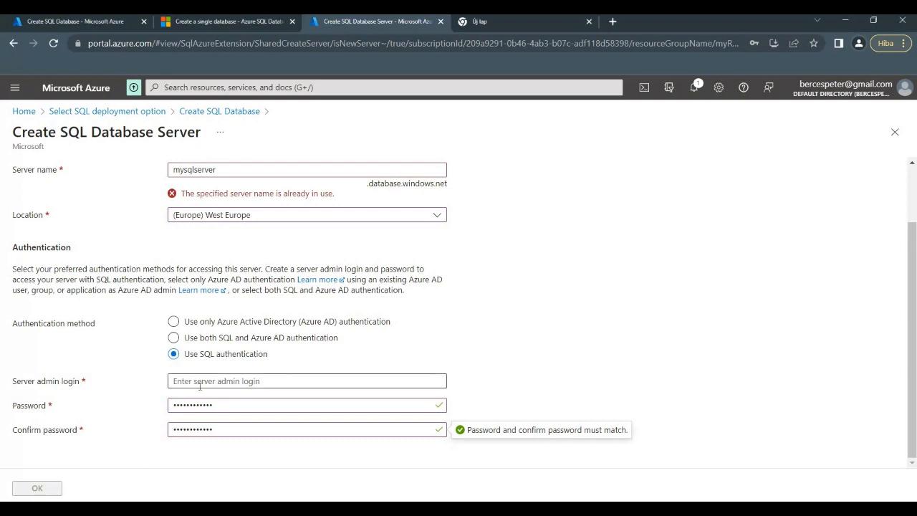
type("sqlserver")
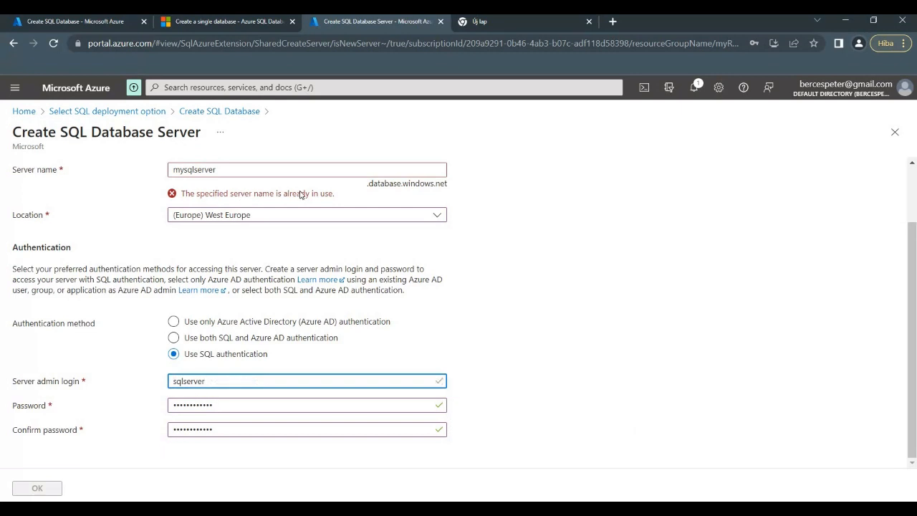
Step: Change the new SQL server's name to my-ms-sql-server-backup
left_click(221, 169)
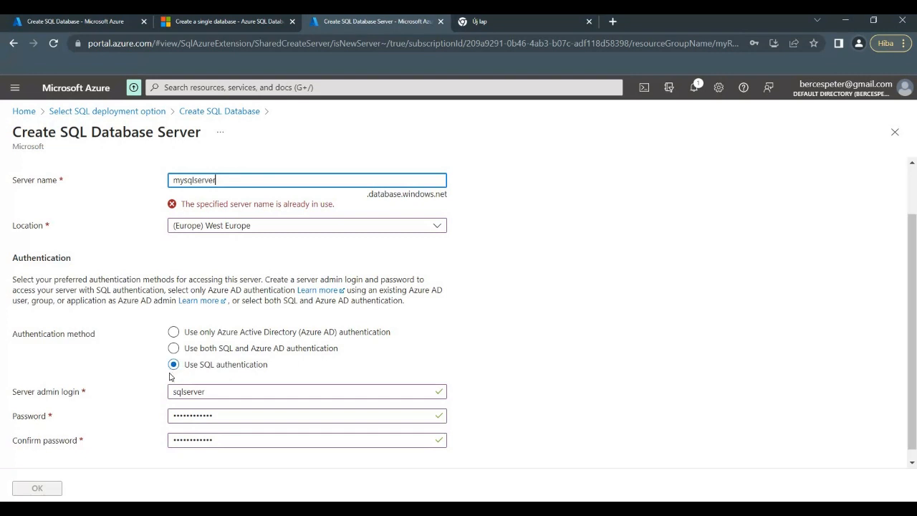
scroll(172, 377, "up", 1)
scroll(172, 377, "up", 1)
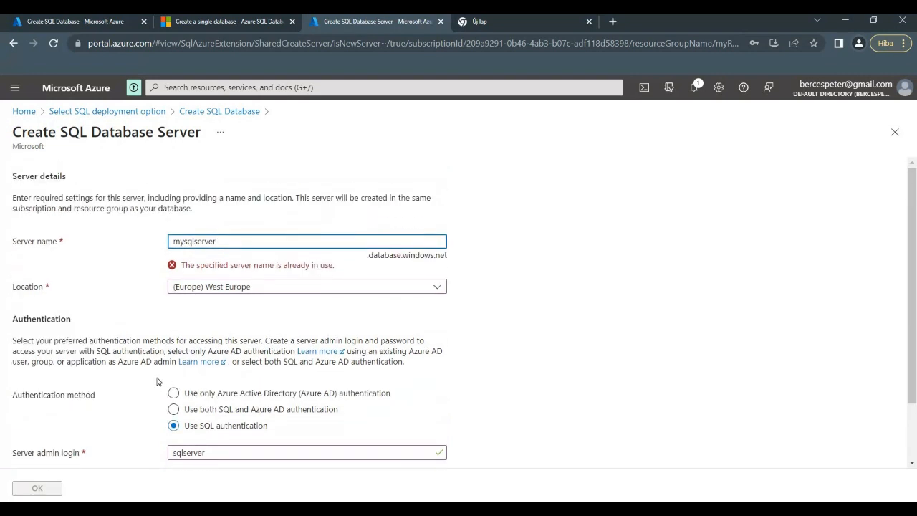
scroll(186, 337, "down", 1)
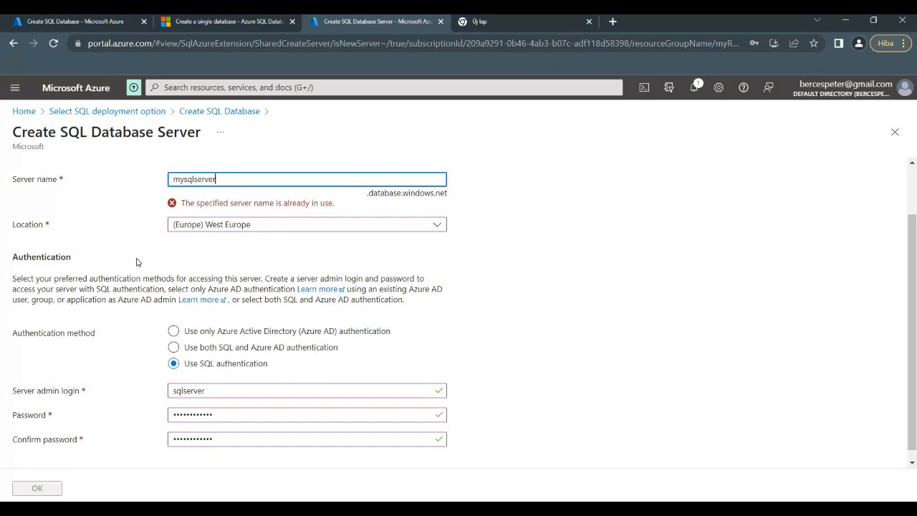
scroll(129, 262, "up", 1)
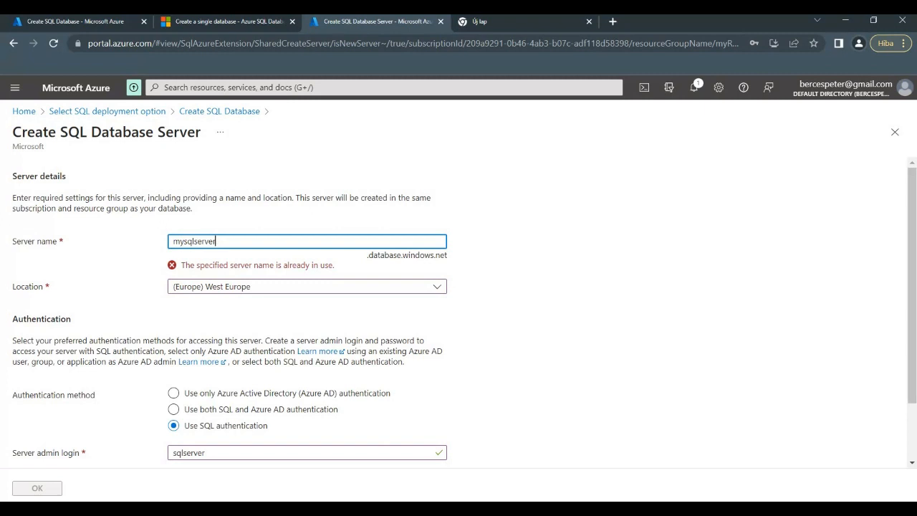
key("alt+Tab")
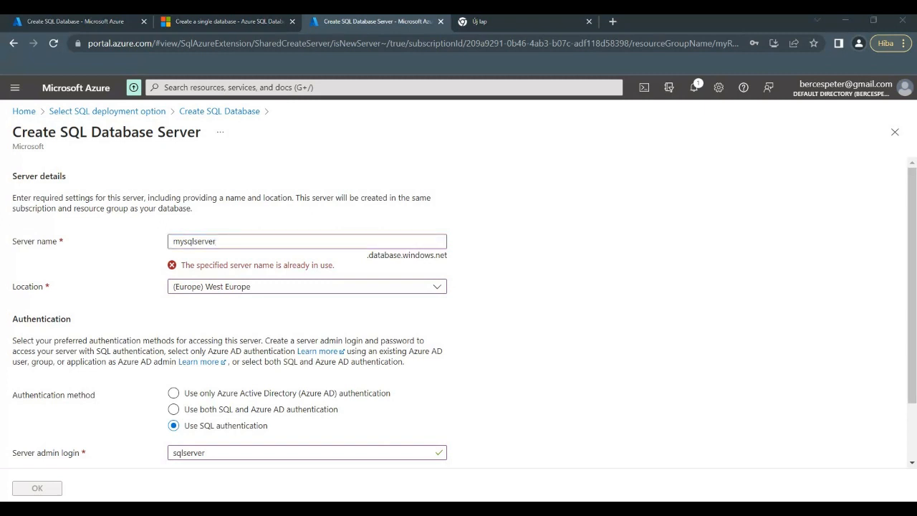
double_click(198, 240)
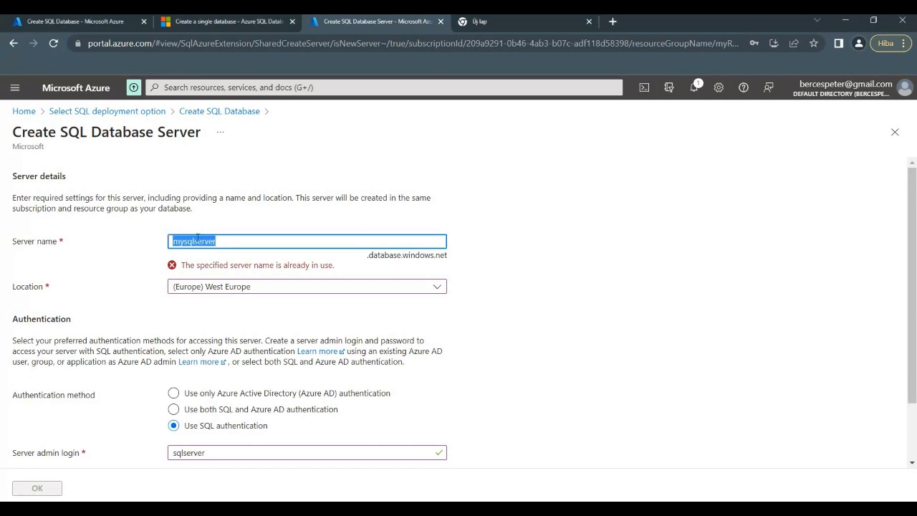
type("my-sql-server-backup")
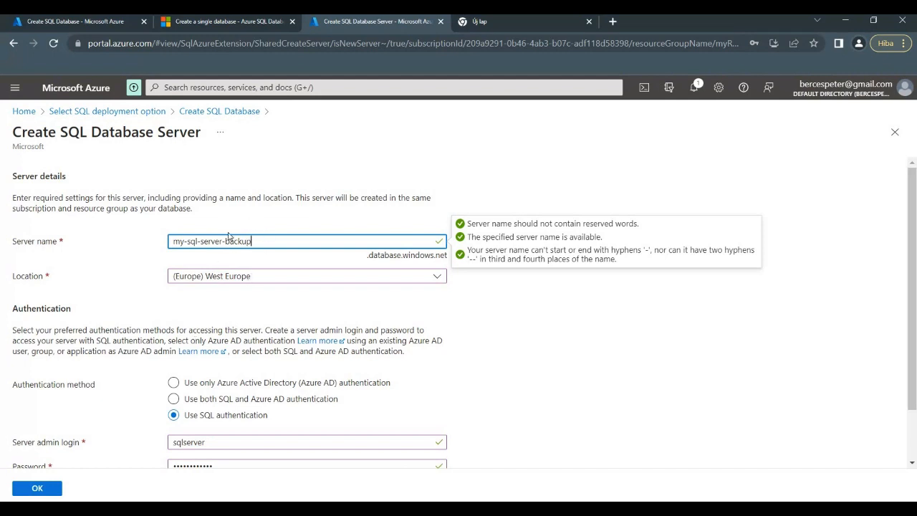
left_click(186, 242)
type("ms-")
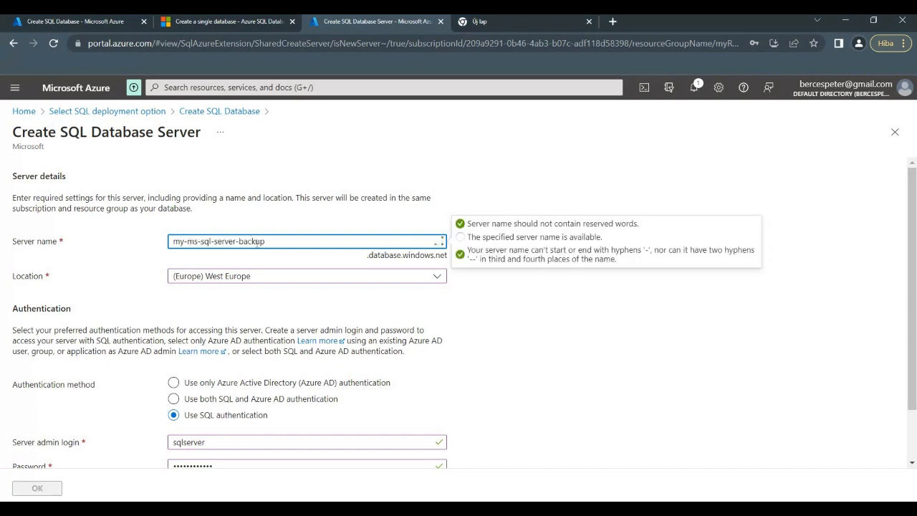
Step: Confirm the new server's settings and save its admin credentials in the browser
scroll(130, 391, "down", 1)
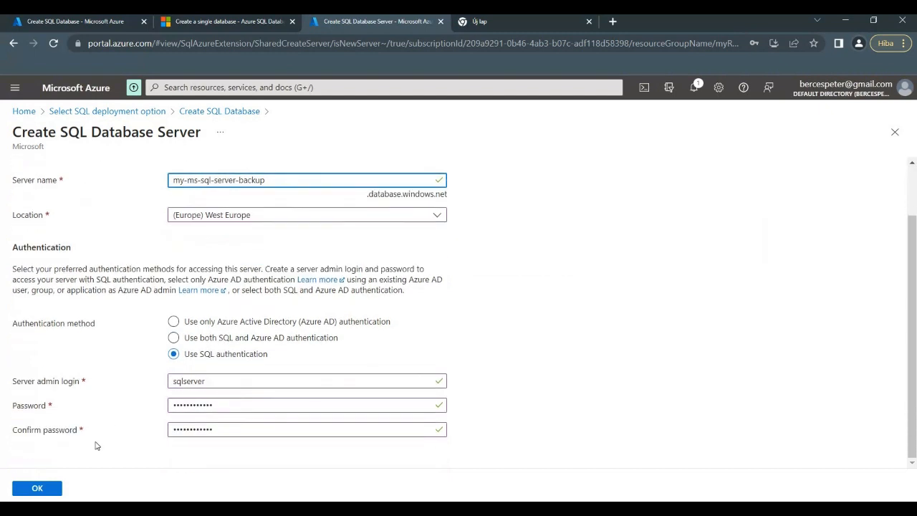
left_click(50, 488)
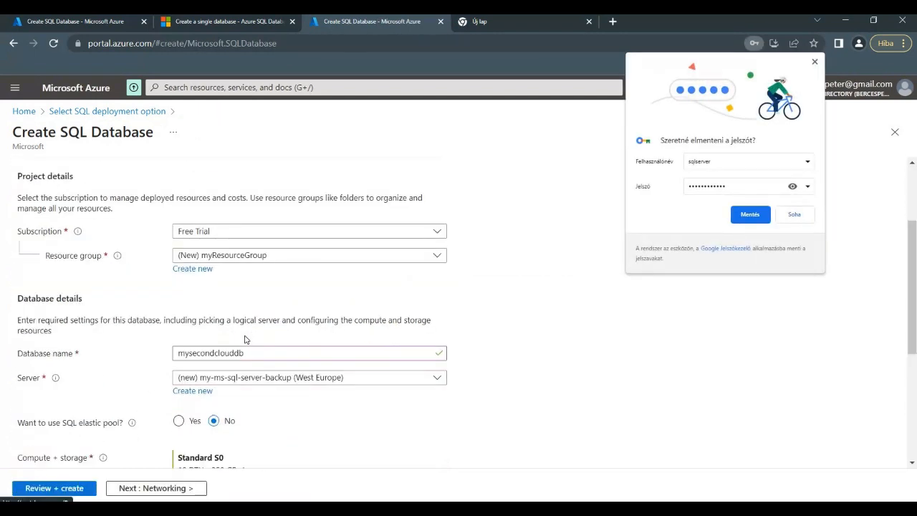
left_click(750, 214)
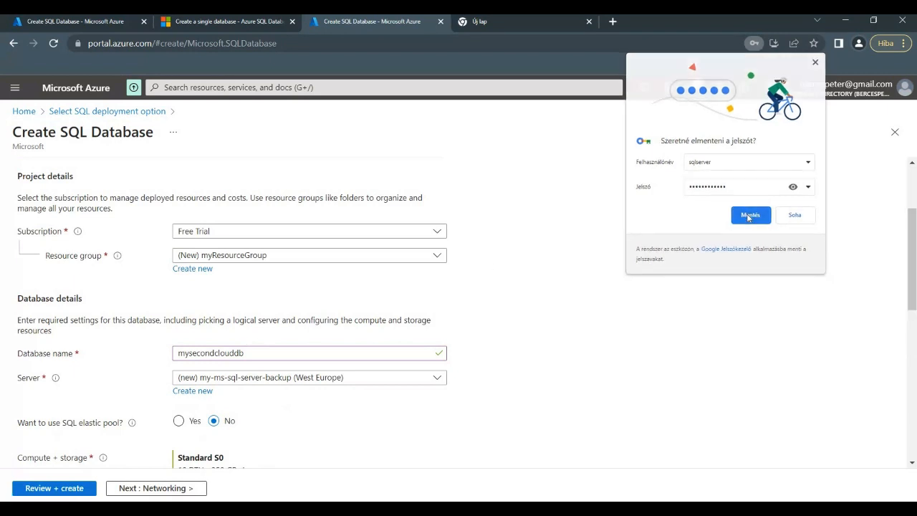
Step: Open the database's compute and storage configuration and set the service tier to Basic (For less demanding workloads)
scroll(149, 301, "down", 3)
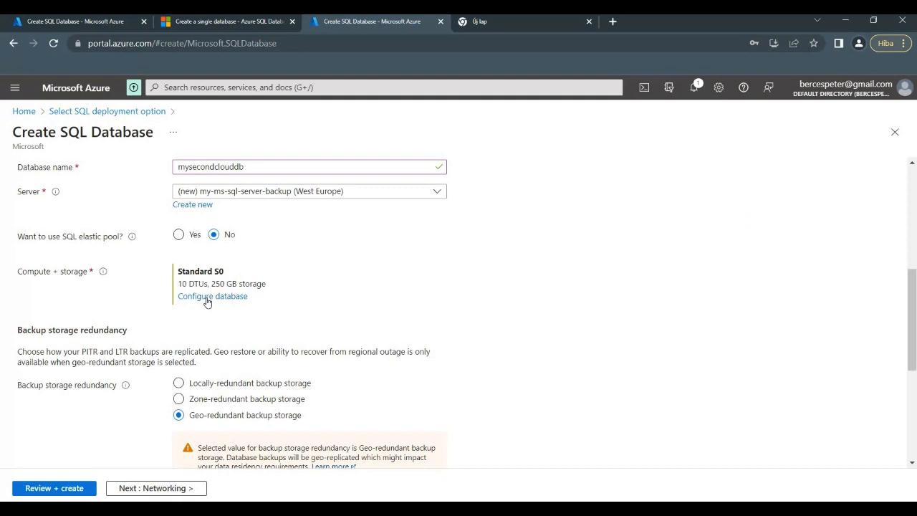
left_click(207, 297)
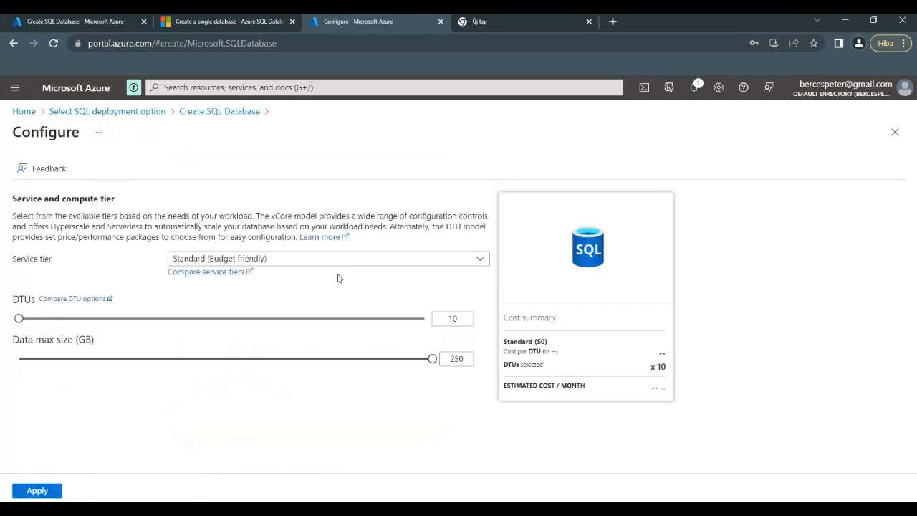
left_click(288, 258)
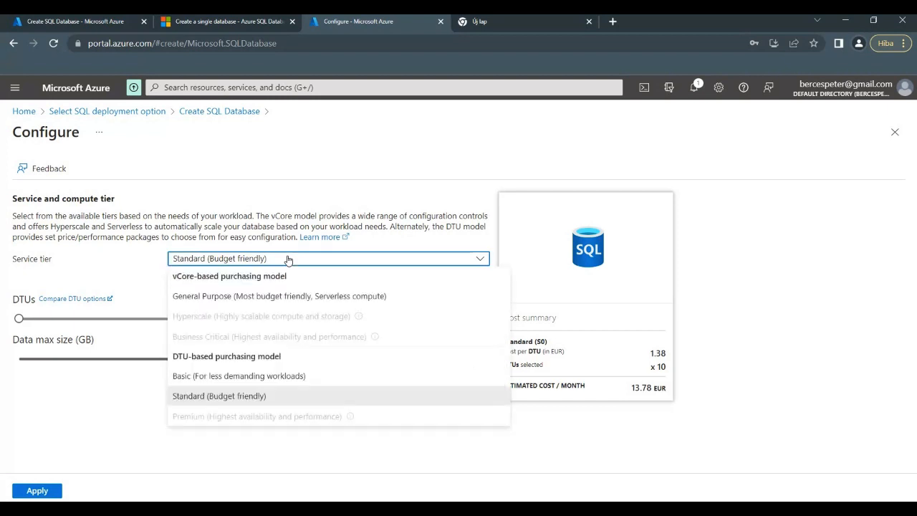
left_click(262, 378)
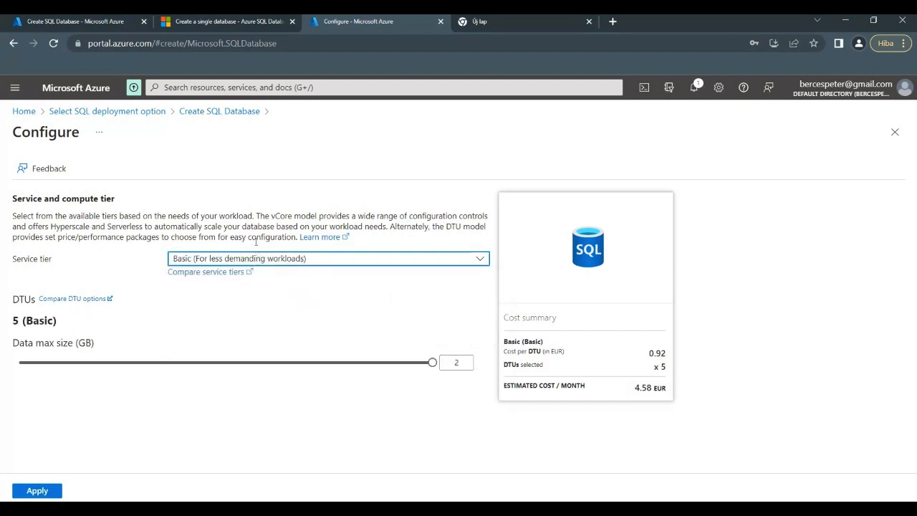
Step: Try the Standard and General Purpose service tiers to compare their estimated monthly costs
left_click(280, 259)
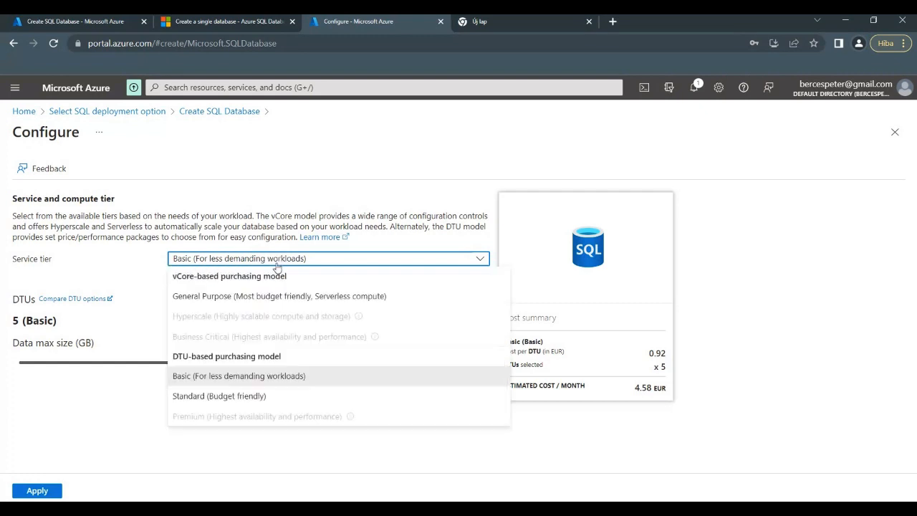
left_click(244, 396)
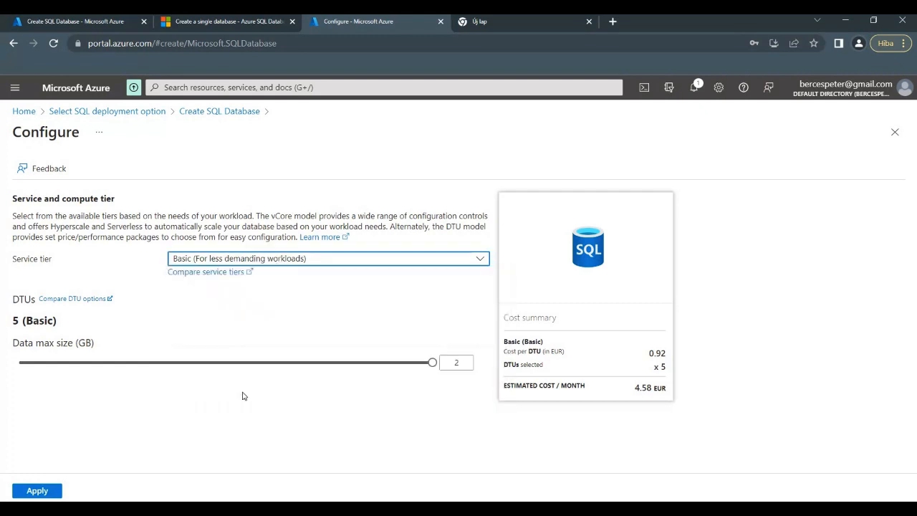
left_click(272, 259)
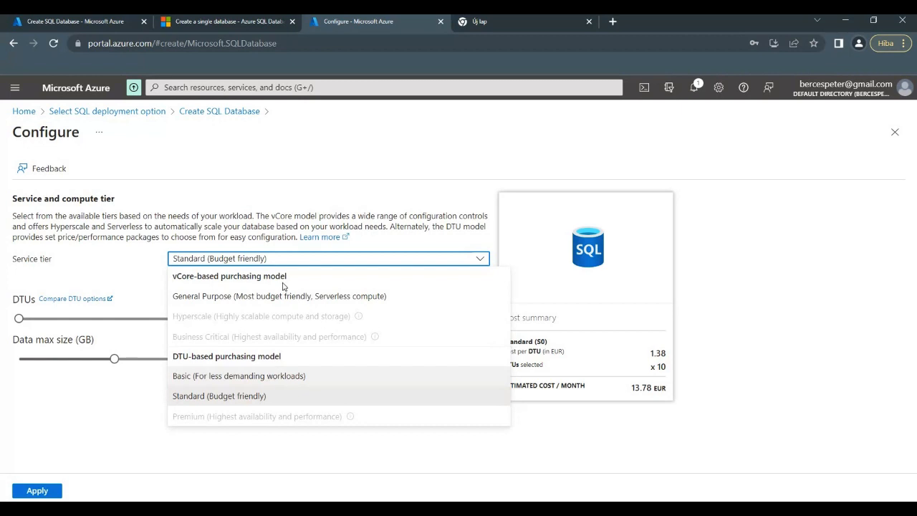
left_click(284, 296)
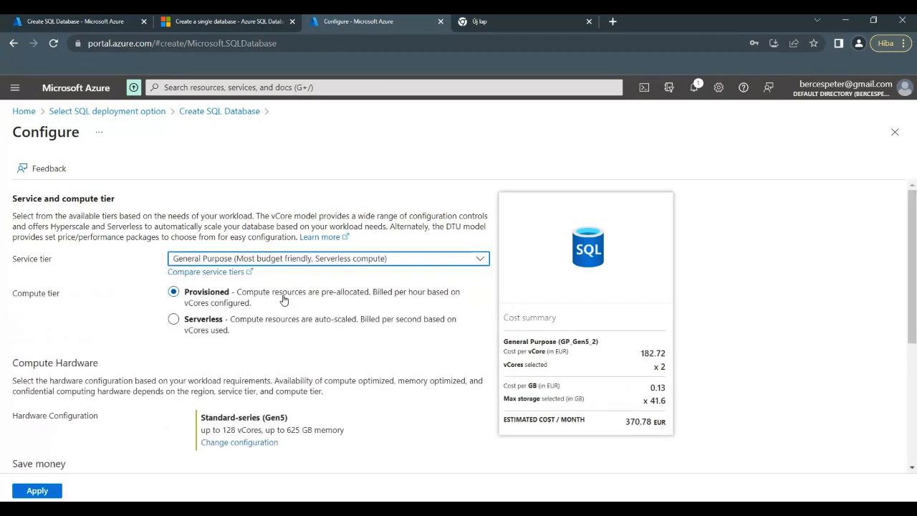
Step: Switch the service tier back to Basic (For less demanding workloads) and apply the compute and storage configuration
left_click(299, 260)
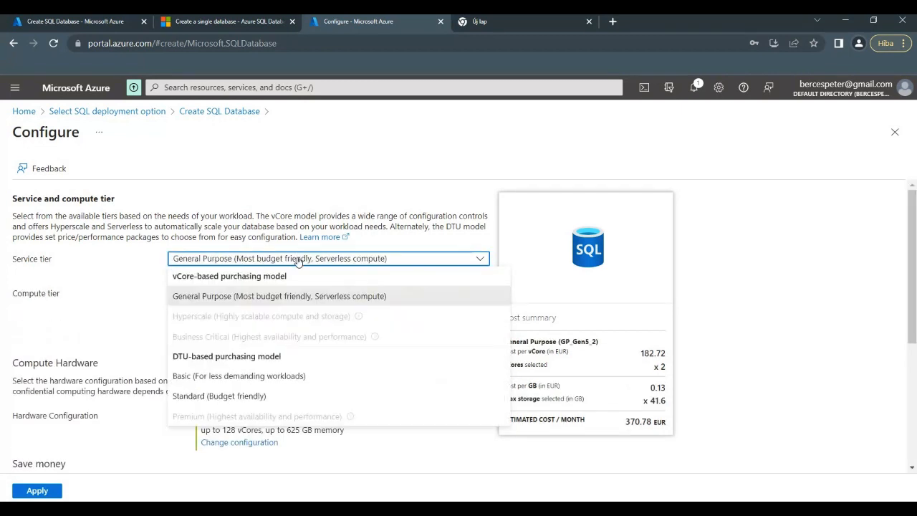
left_click(267, 378)
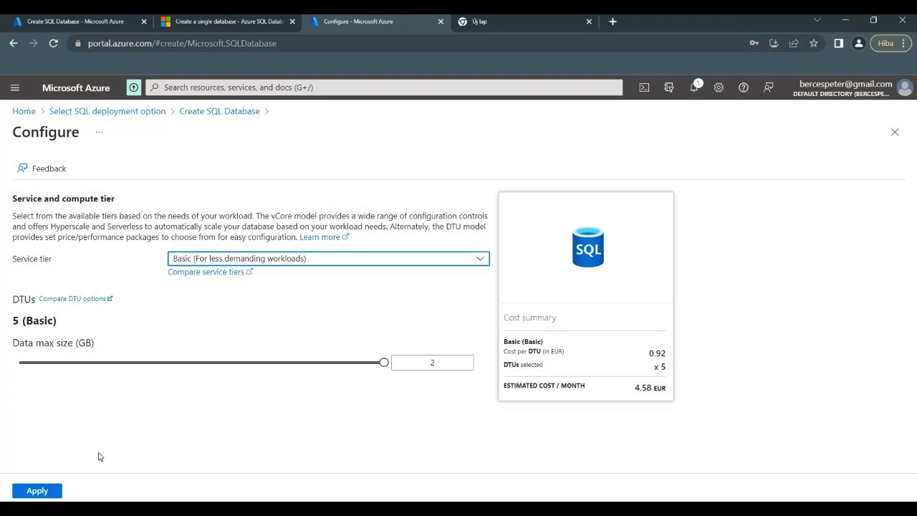
left_click(50, 491)
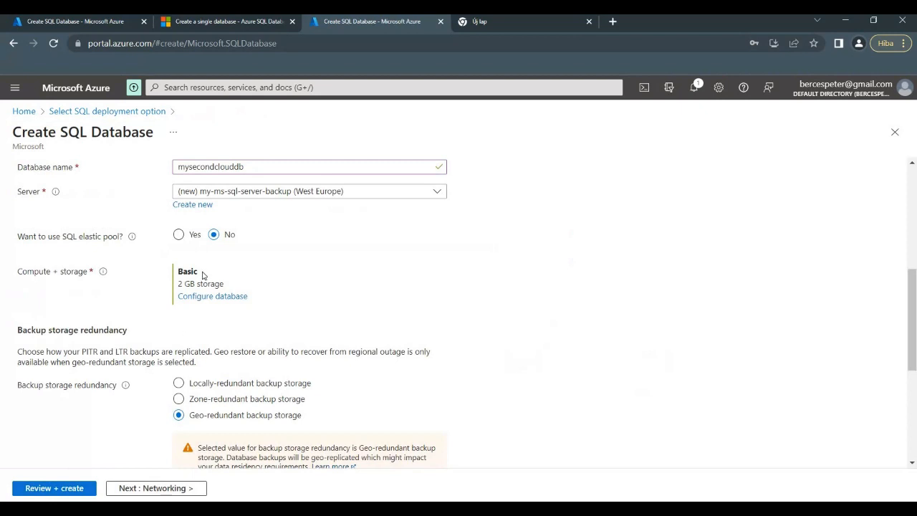
Step: Set the backup storage redundancy to Locally-redundant backup storage and review the cost summary
scroll(152, 319, "down", 2)
scroll(158, 319, "up", 1)
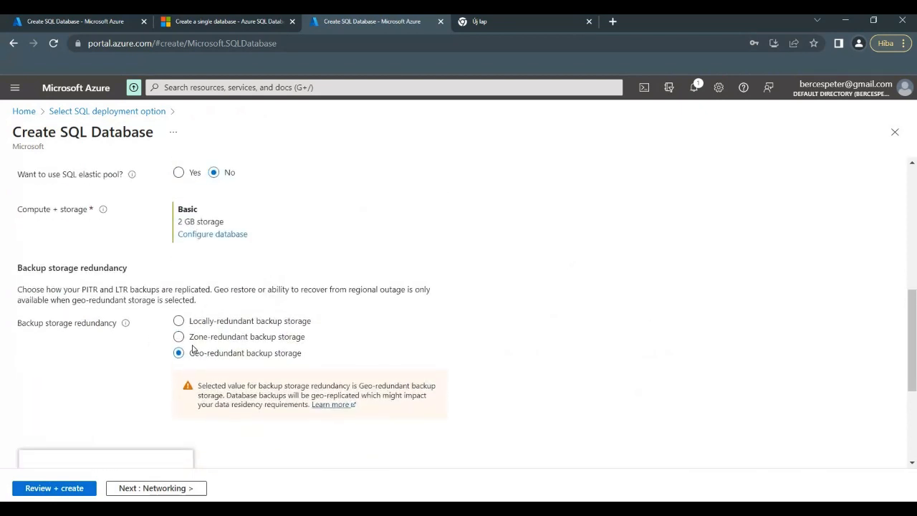
left_click(179, 323)
scroll(148, 336, "down", 2)
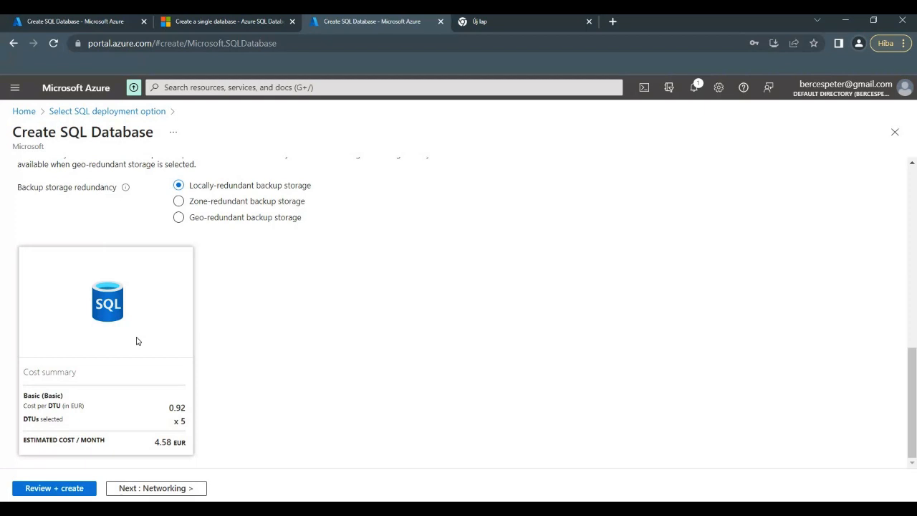
Step: Review the full configuration summary of the mysecondclouddb database and create it
left_click(77, 490)
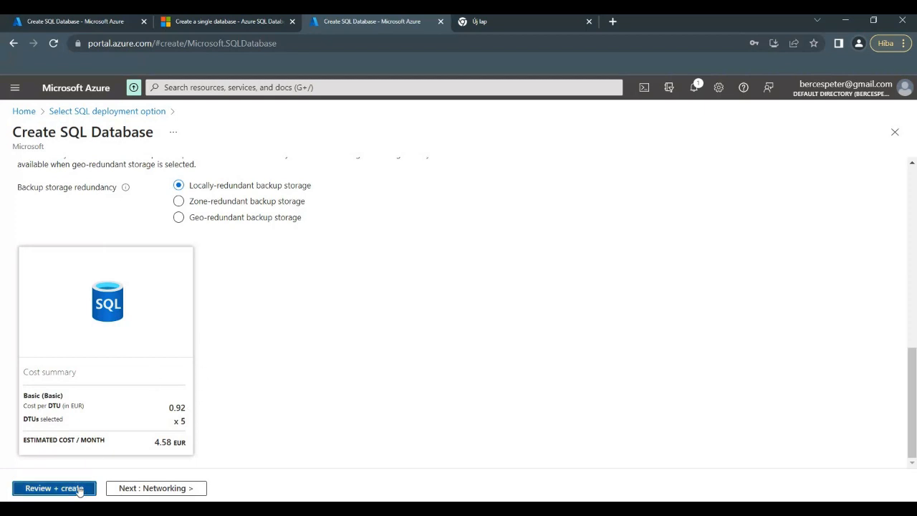
scroll(164, 385, "down", 3)
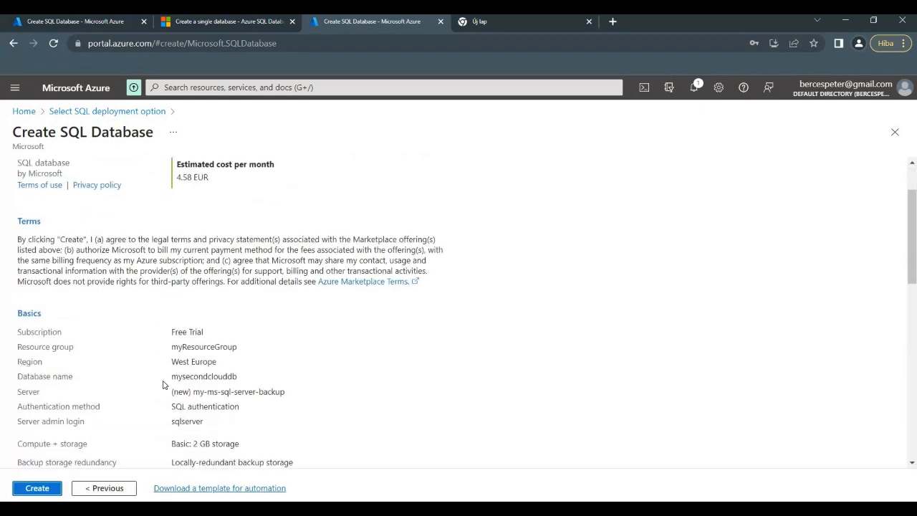
scroll(162, 385, "down", 6)
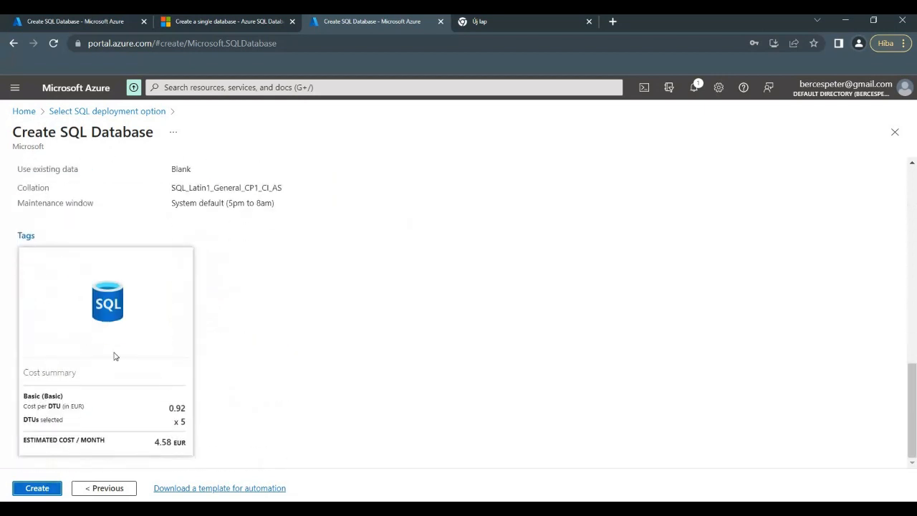
scroll(114, 356, "up", 3)
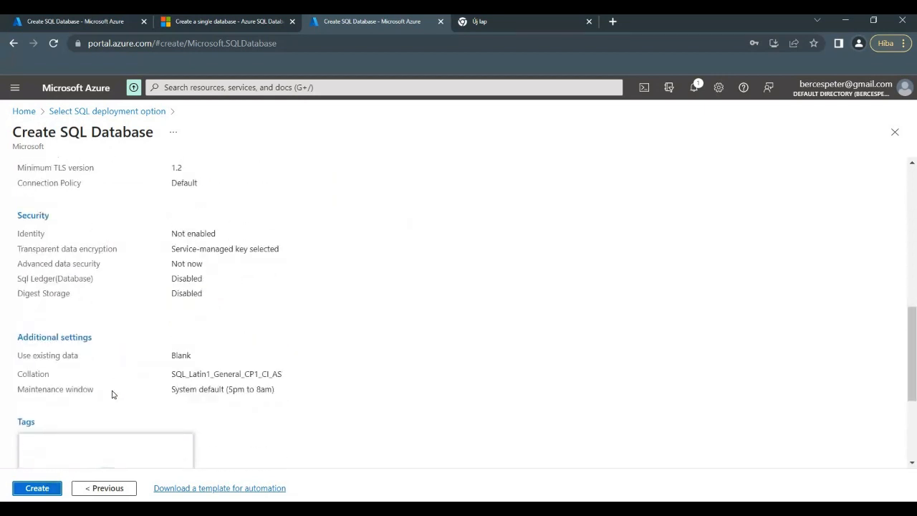
scroll(111, 394, "up", 8)
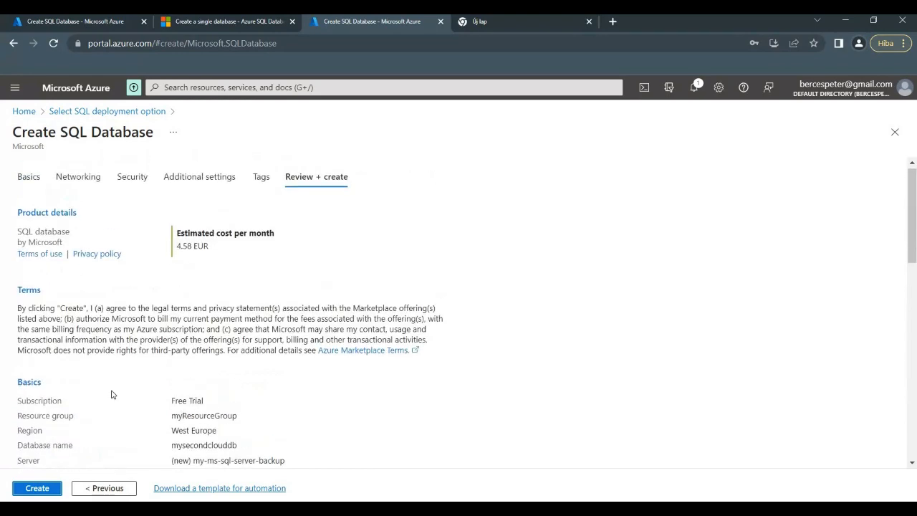
scroll(112, 394, "down", 5)
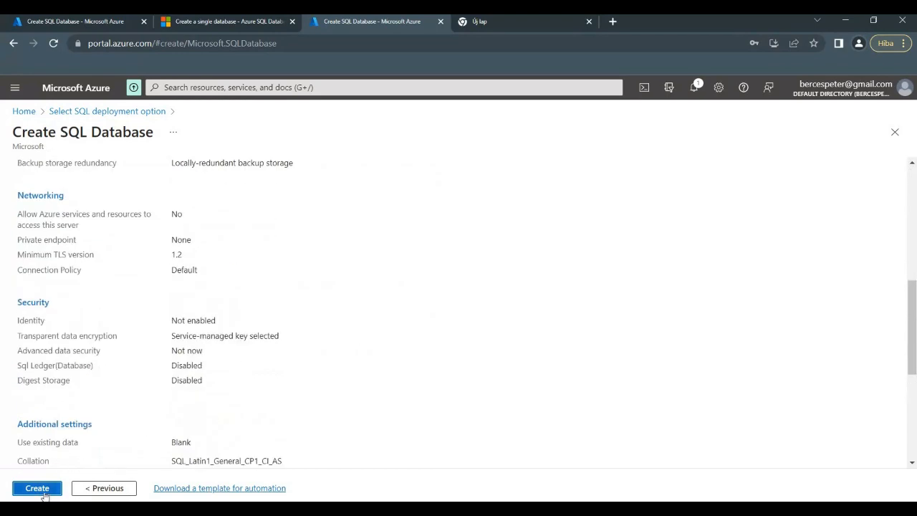
left_click(37, 489)
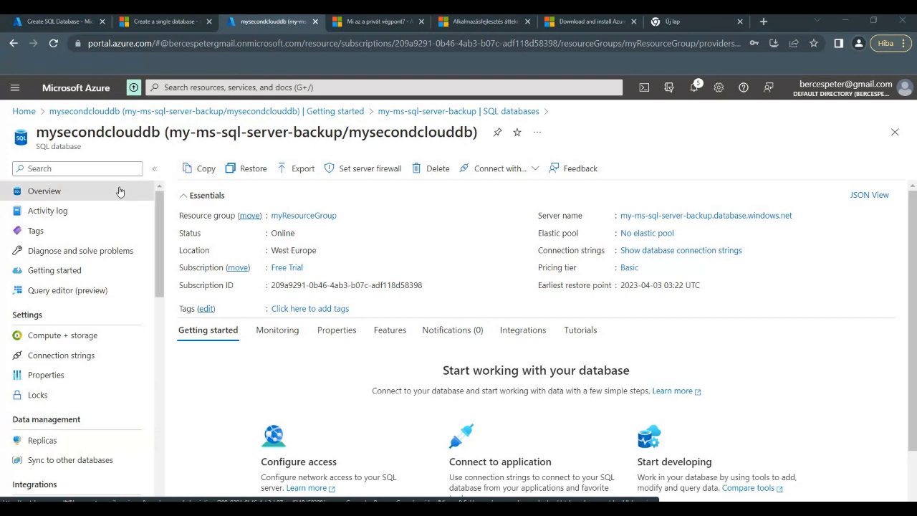
Step: Open the server's network access configuration from the new database, set public network access to Selected networks, and save
scroll(259, 344, "down", 1)
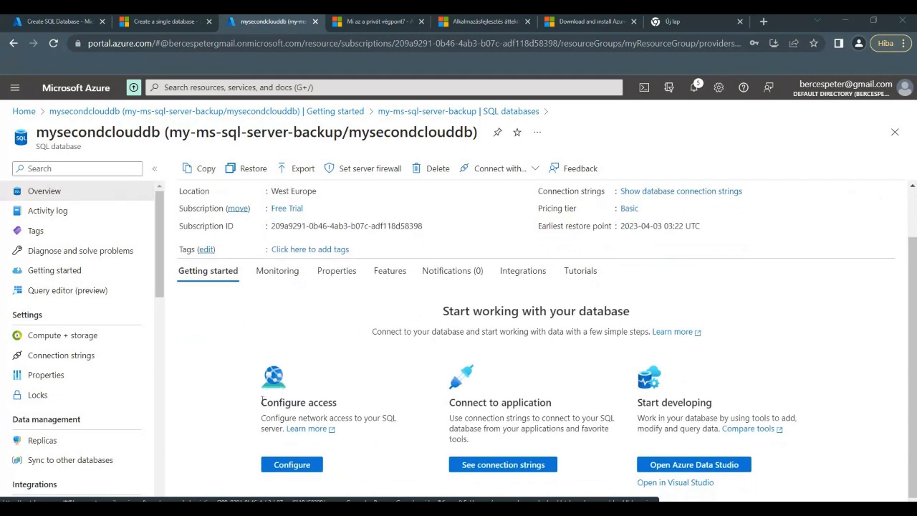
left_click(291, 465)
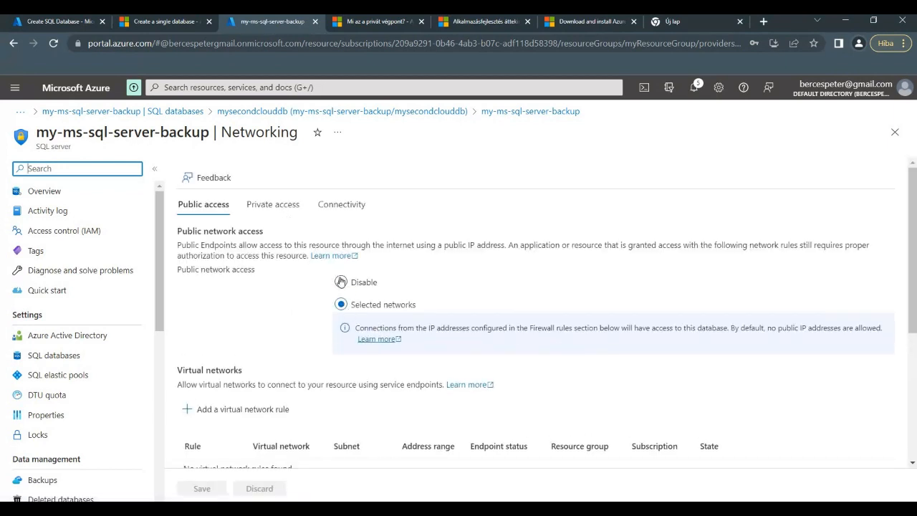
left_click(341, 283)
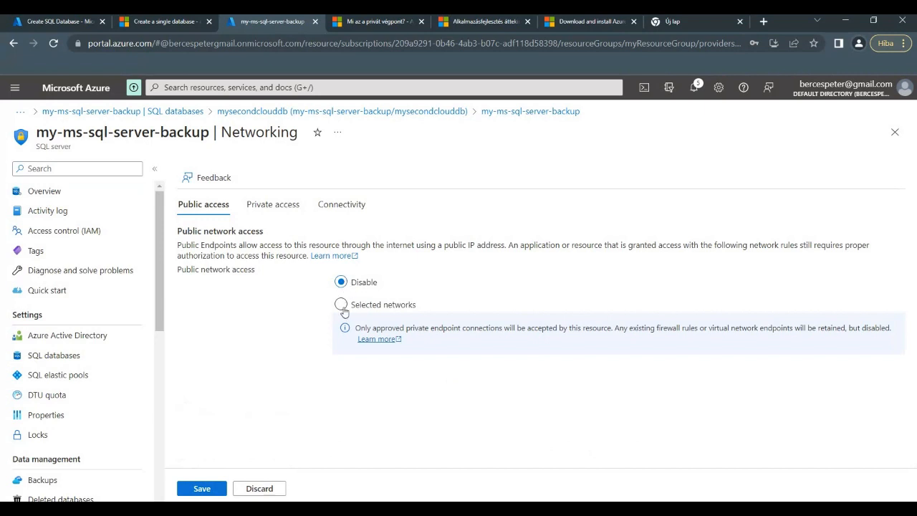
left_click(341, 305)
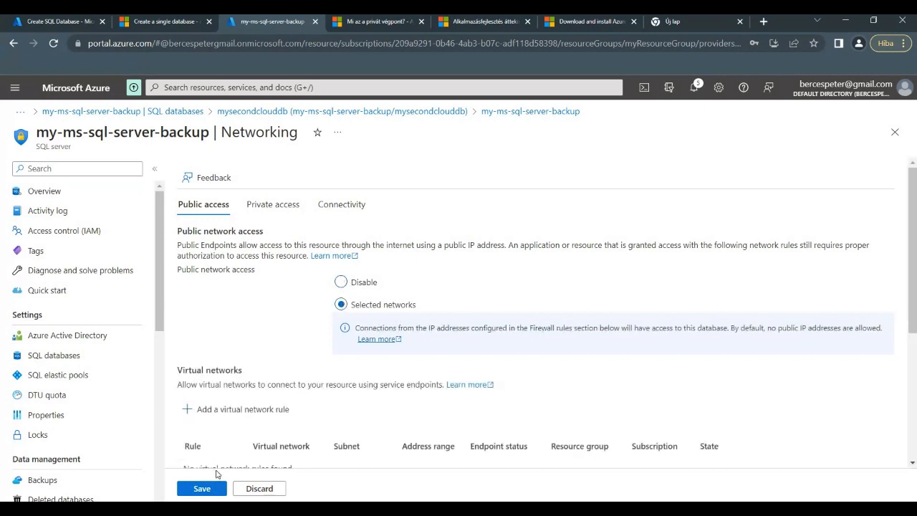
left_click(203, 488)
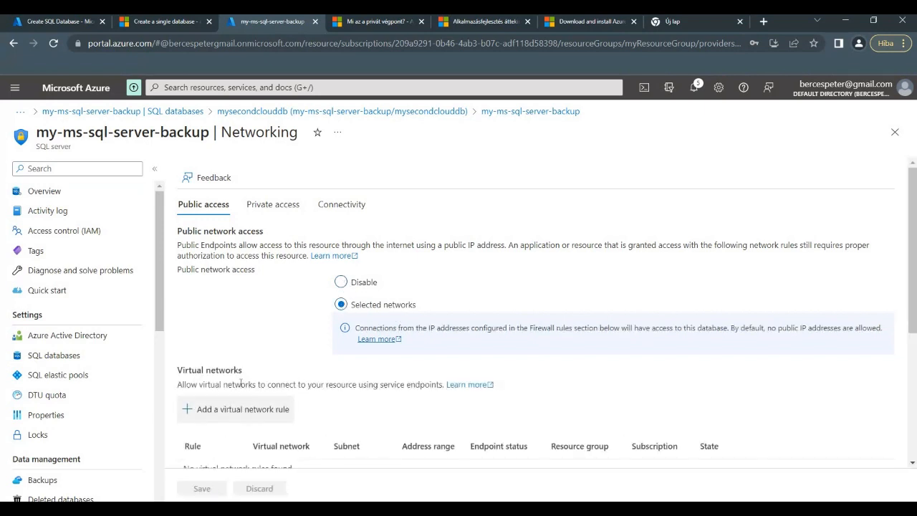
Step: Add a firewall rule for the client's IPv4 address, delete that rule again, and save the server's networking settings
scroll(255, 384, "down", 3)
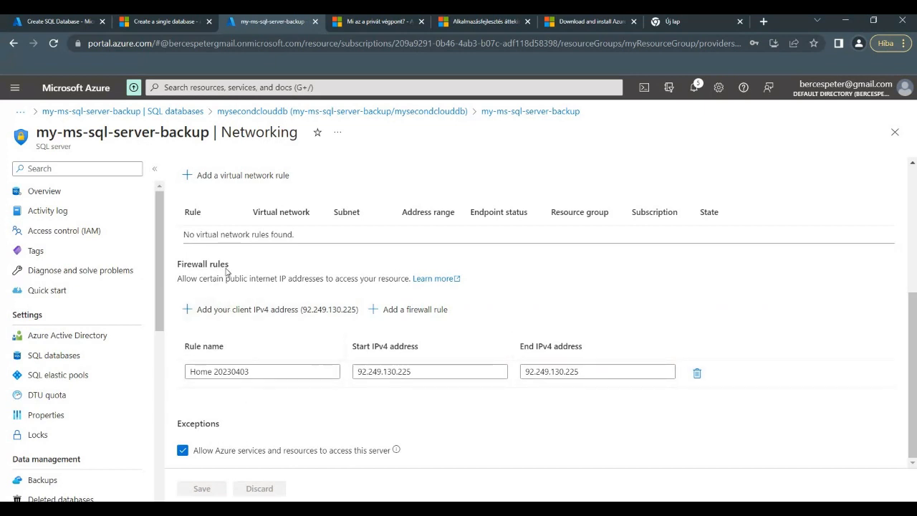
left_click(265, 315)
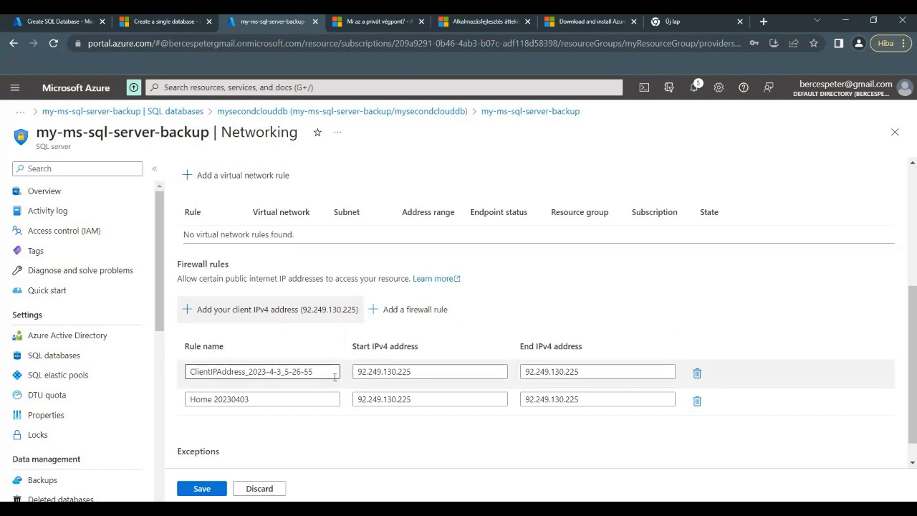
left_click(701, 373)
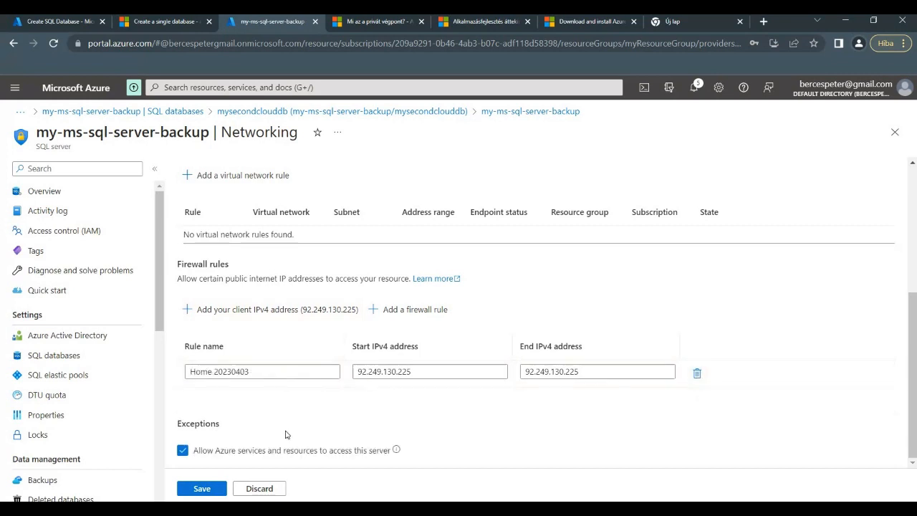
left_click(204, 488)
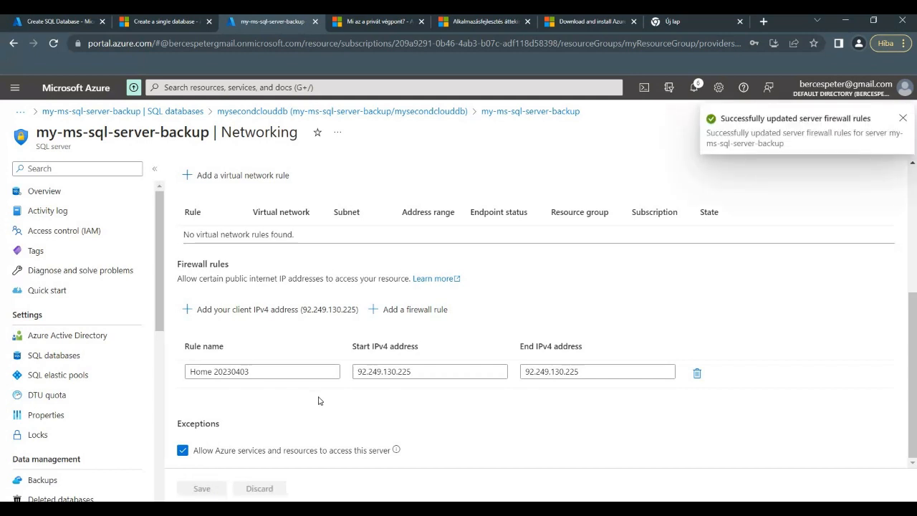
Step: Open mysecondclouddb from the server's list of SQL databases and examine its compute, backup, networking and security properties
left_click(83, 193)
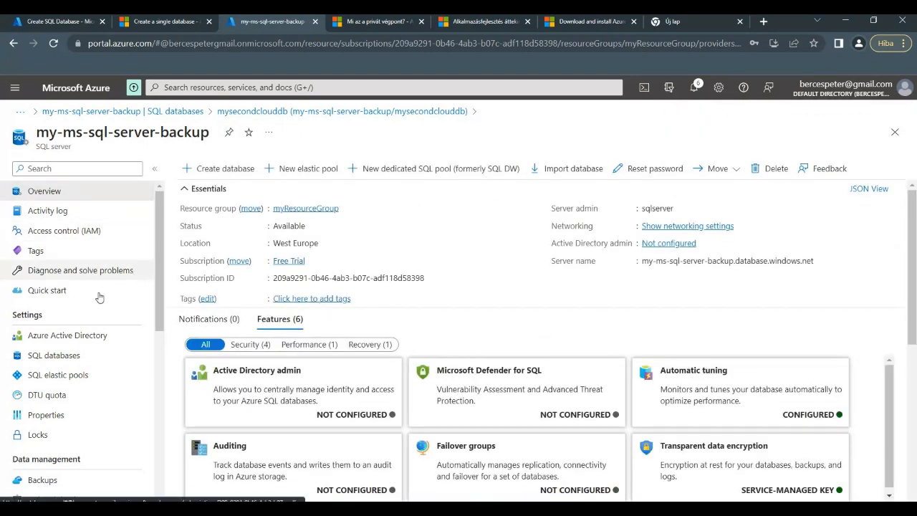
left_click(91, 355)
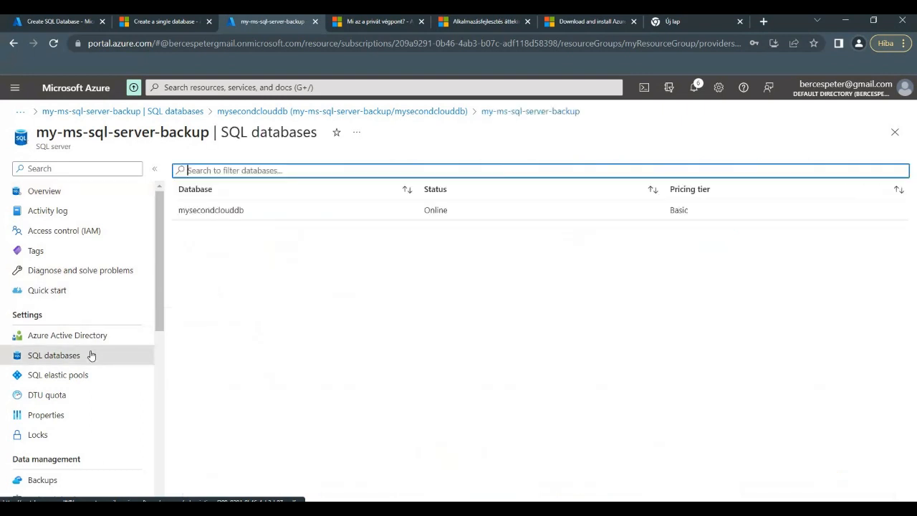
left_click(222, 213)
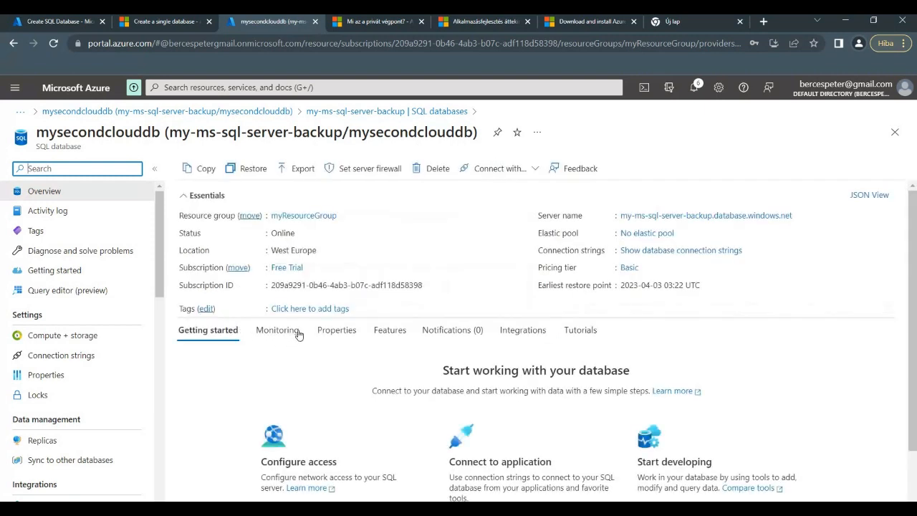
scroll(336, 341, "down", 1)
left_click(339, 275)
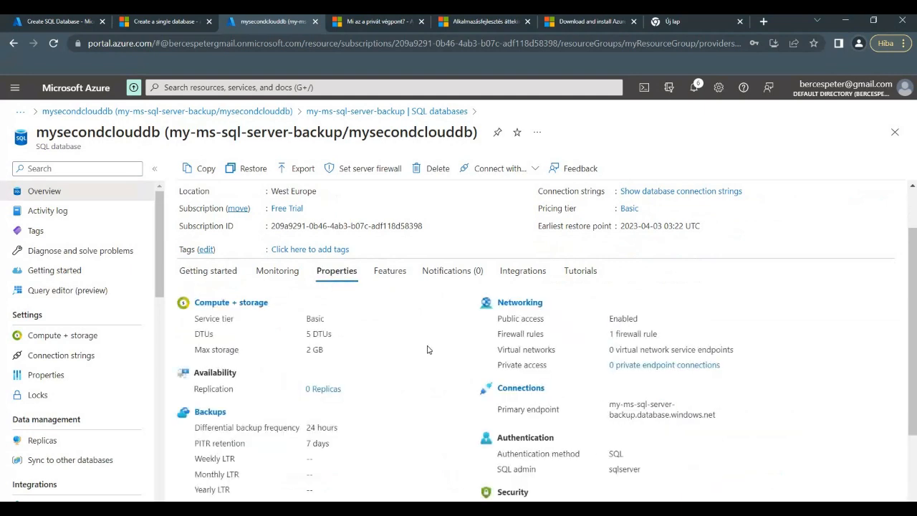
scroll(325, 371, "down", 2)
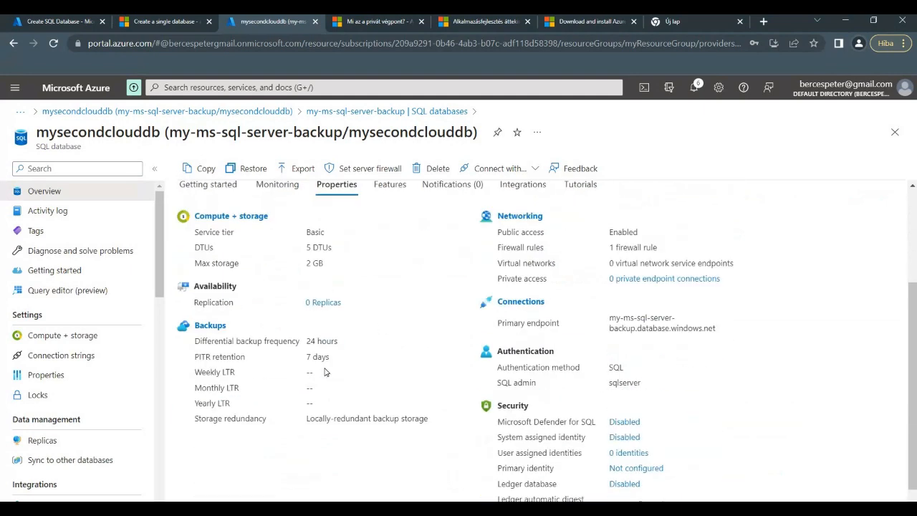
Step: Copy the server host name my-ms-sql-server-backup.database.windows.net from the database's ADO.NET connection string
left_click(100, 363)
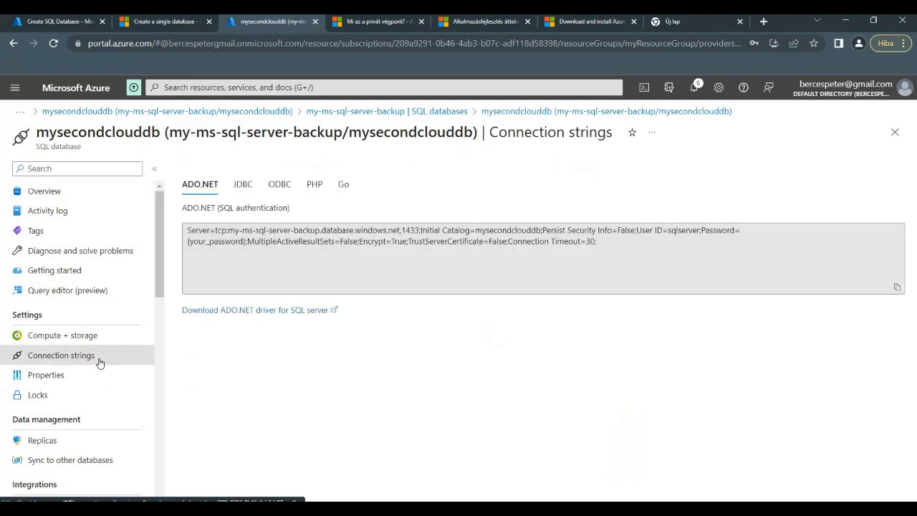
left_click(402, 229)
left_click(402, 230)
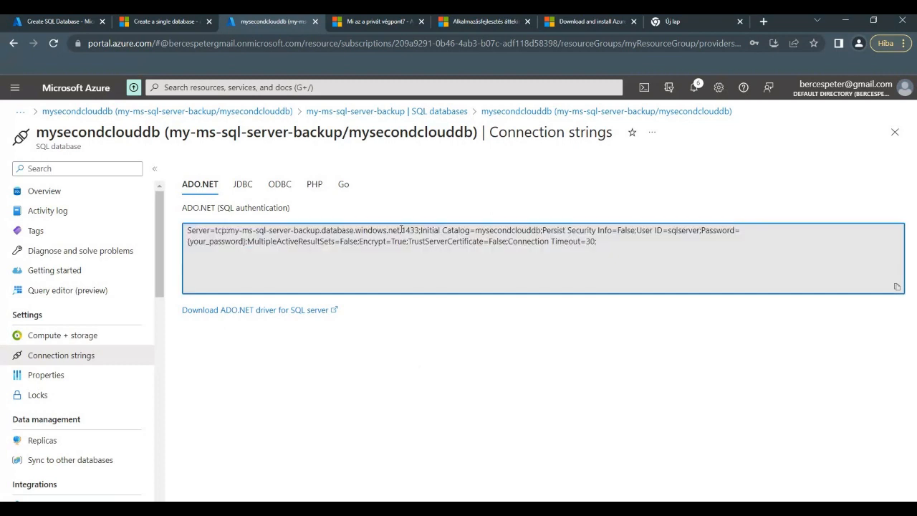
left_click_drag(402, 230, 228, 231)
key("ctrl+c")
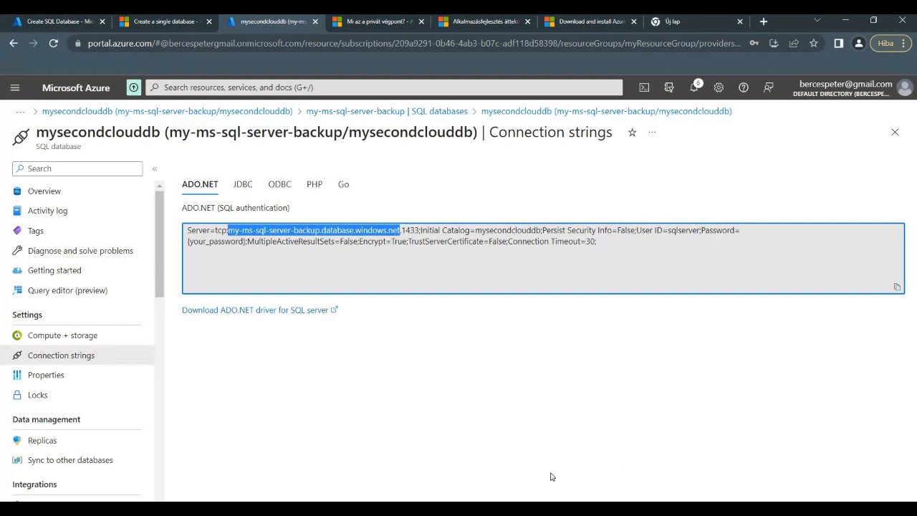
Step: Switch to DBeaver and set the MSAzureCloudSQLServer connection's host to my-ms-sql-server-backup.database.windows.net
key("alt+Tab")
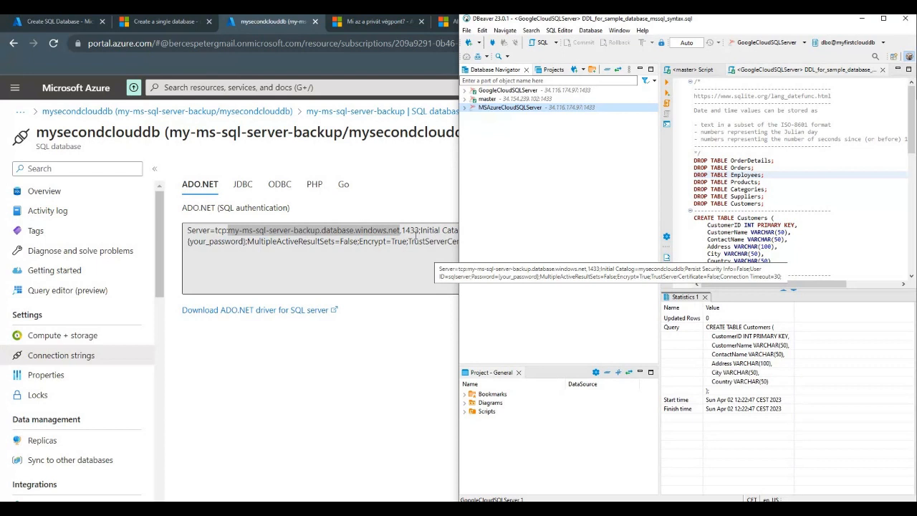
right_click(510, 108)
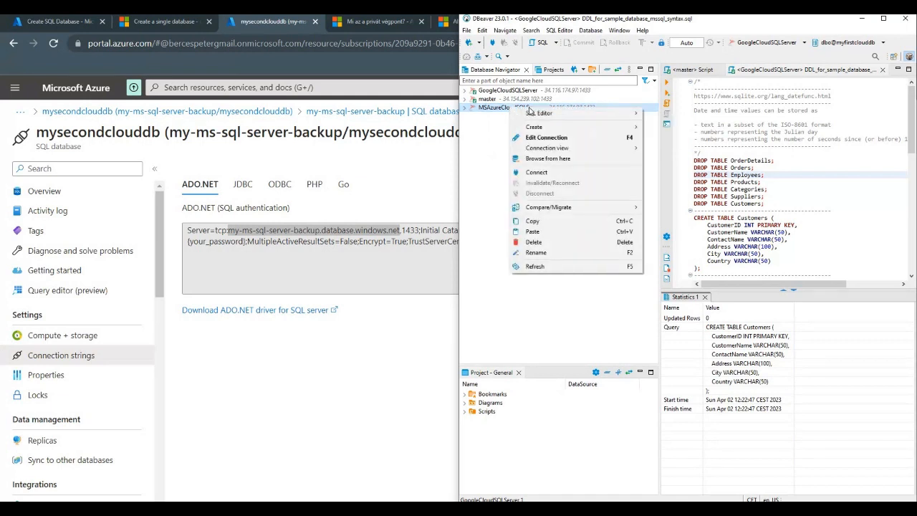
left_click(546, 137)
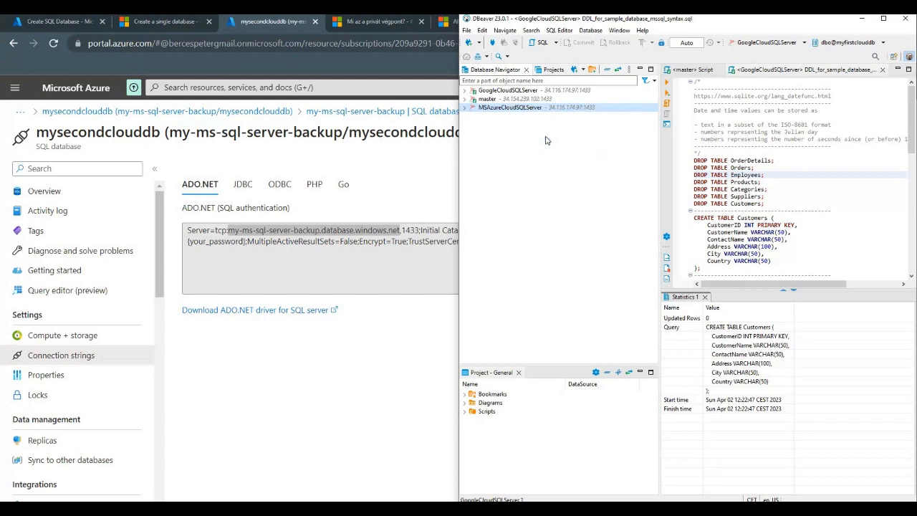
left_click_drag(676, 188, 675, 187)
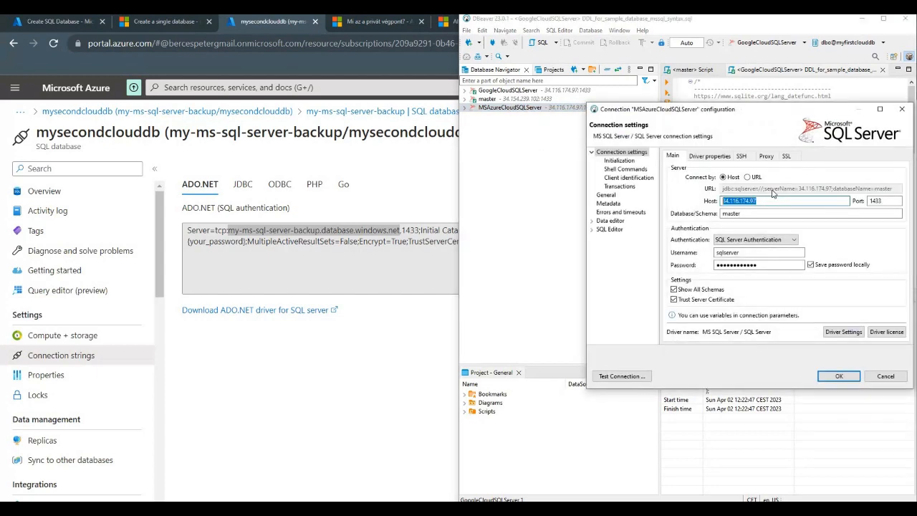
key("ctrl+v")
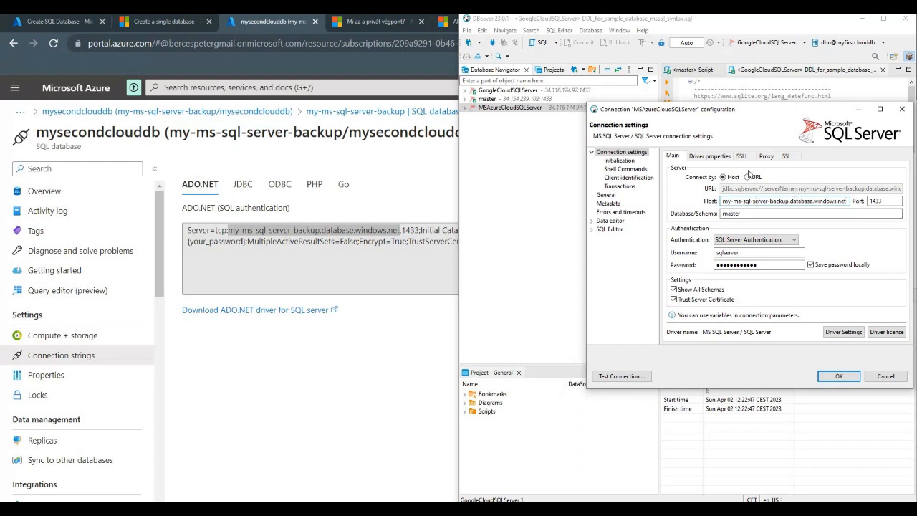
Step: Check the connection's username, password and port, test the connection, and save its settings
double_click(727, 252)
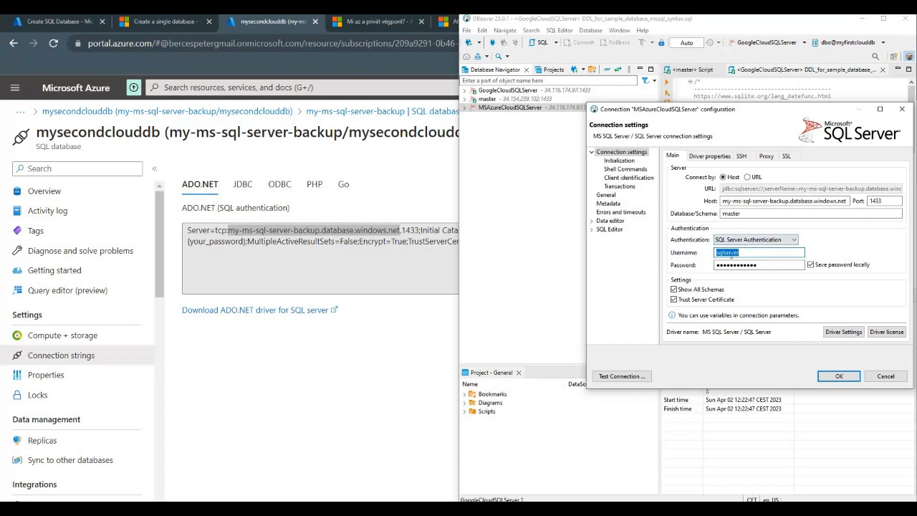
left_click(762, 264)
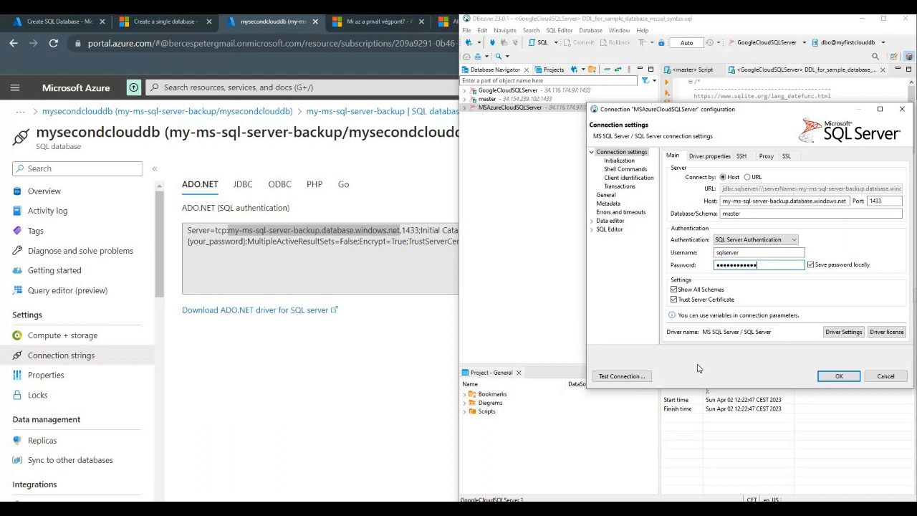
left_click(639, 379)
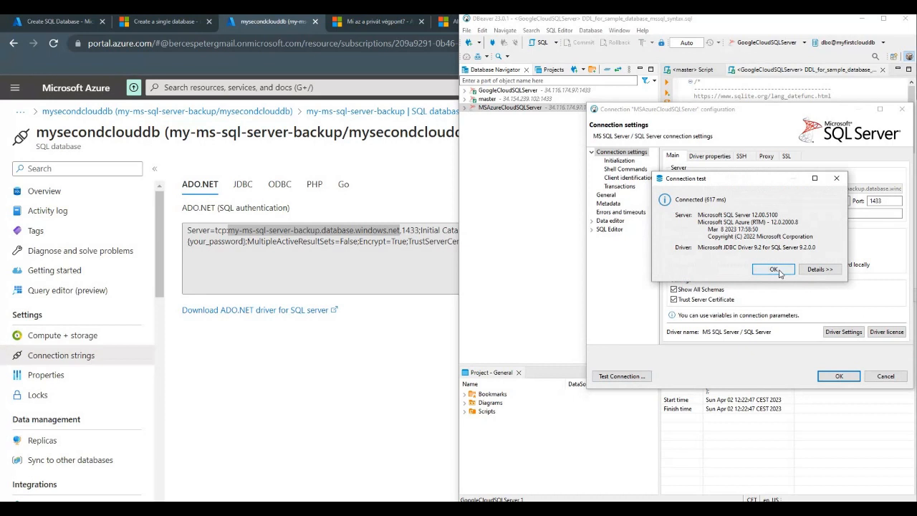
left_click(775, 269)
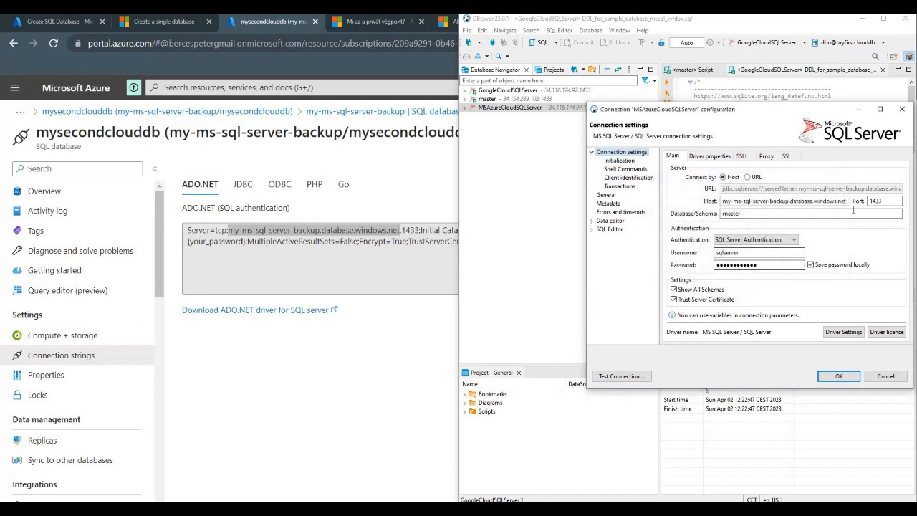
left_click(886, 201)
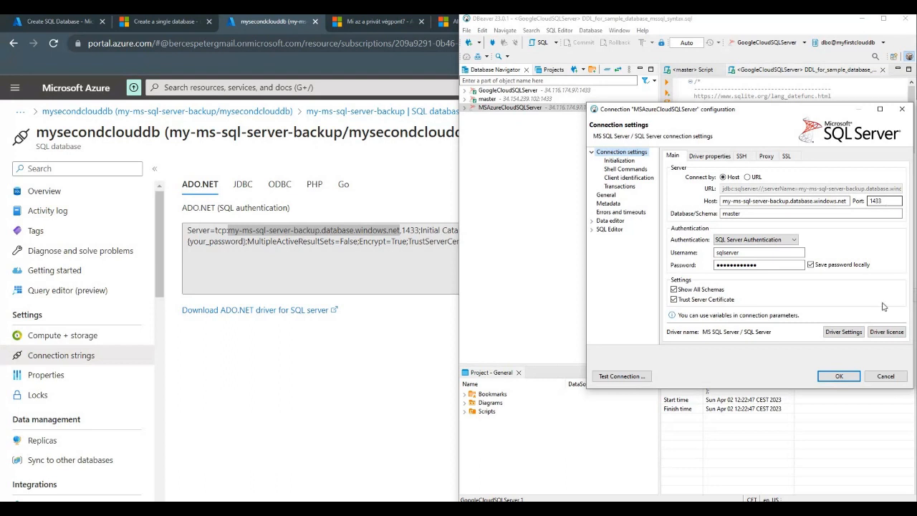
left_click(839, 376)
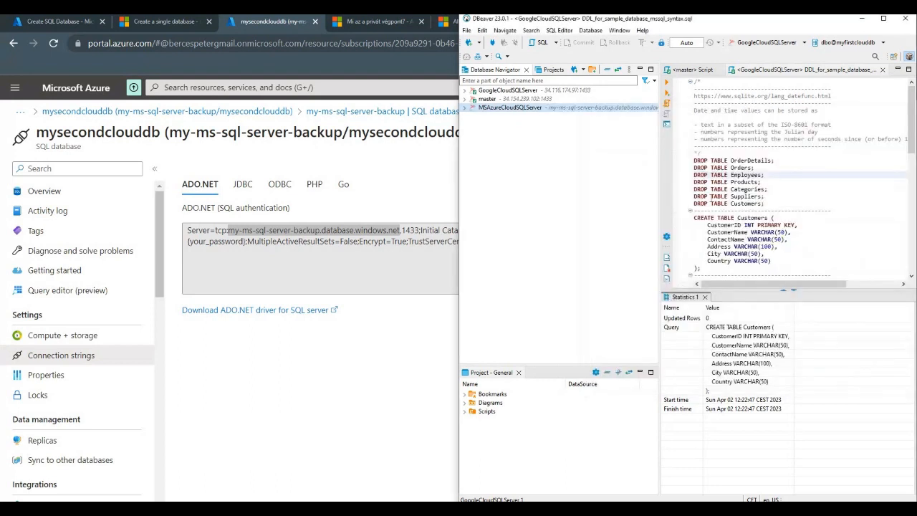
Step: Expand the MSAzureCloudSQLServer connection's databases and try to list the schemas of mysecondclouddb
left_click(466, 109)
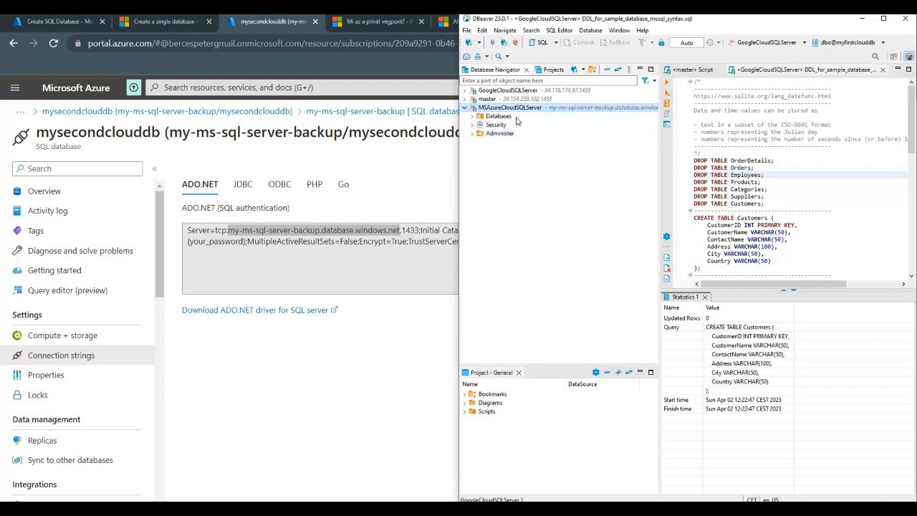
left_click(472, 116)
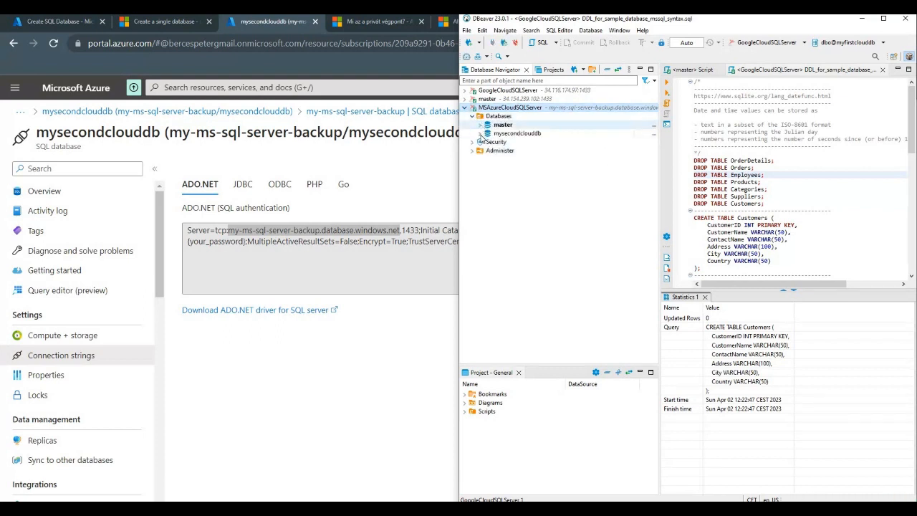
left_click(480, 133)
left_click(488, 142)
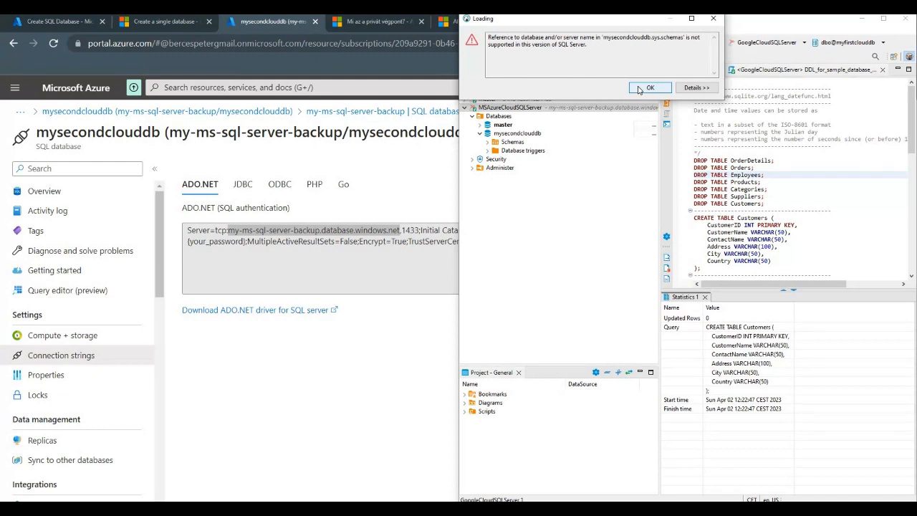
left_click(648, 87)
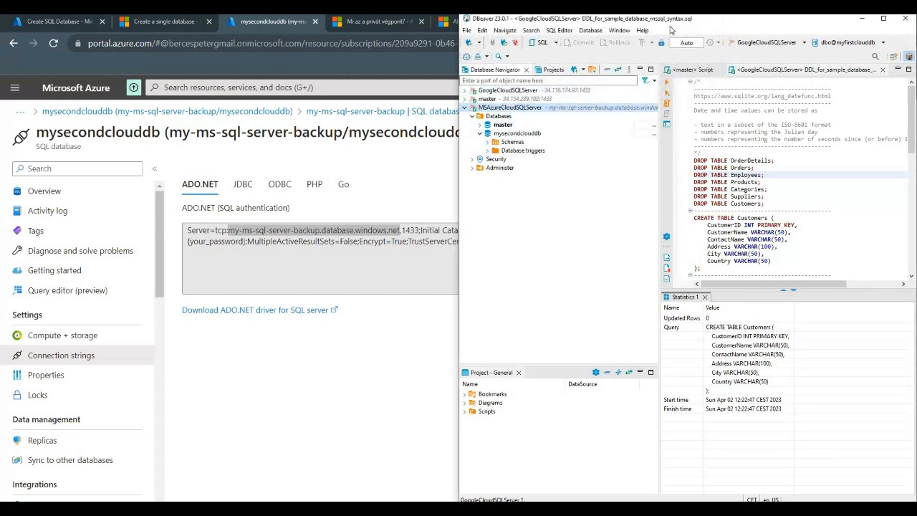
Step: Set the DDL script's connection to MSAzureCloudSQLServer and try to choose mysecondclouddb as its active database
left_click_drag(701, 25, 528, 104)
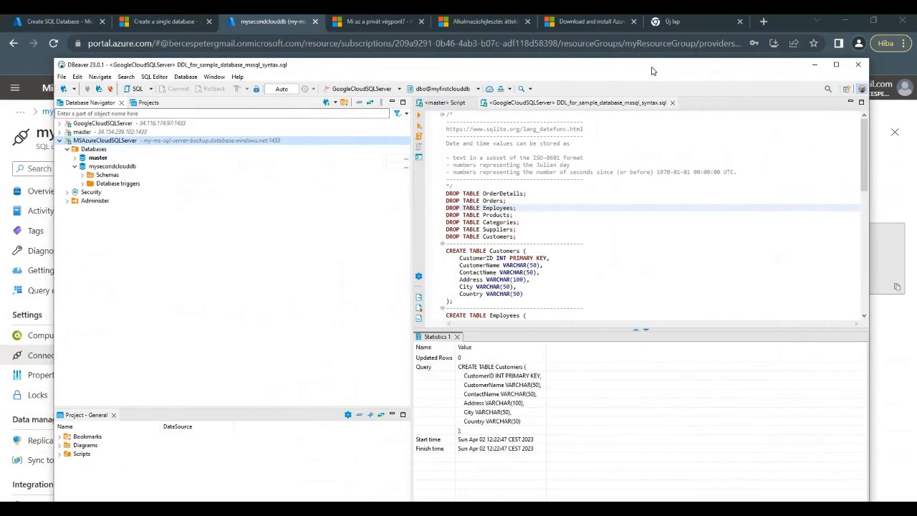
left_click(387, 92)
left_click(394, 103)
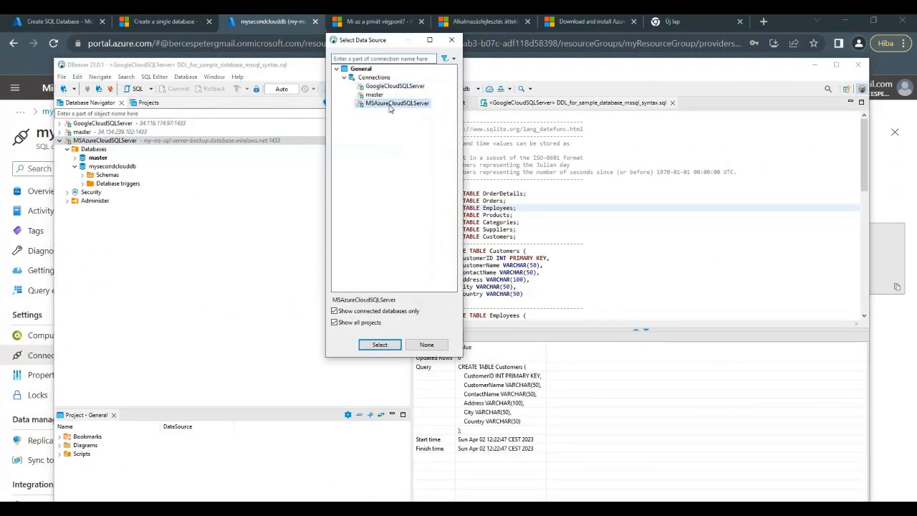
left_click(379, 344)
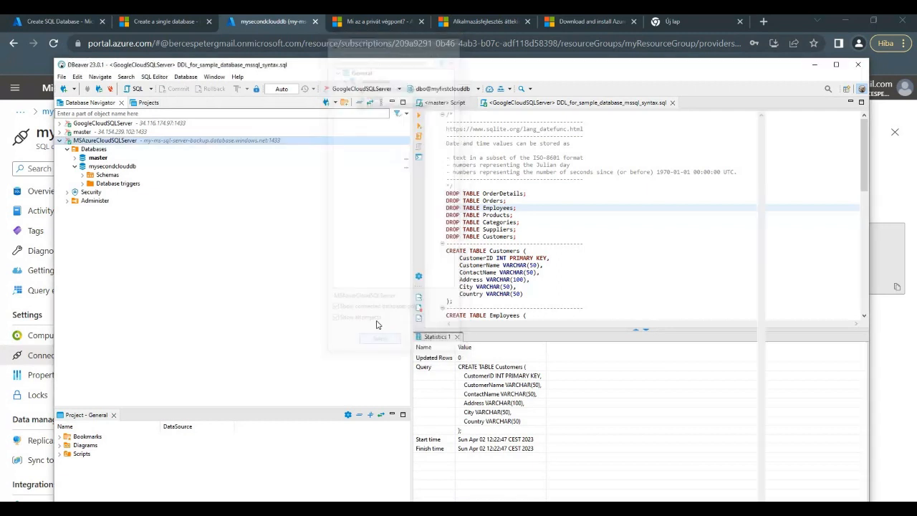
left_click(461, 89)
left_click(453, 113)
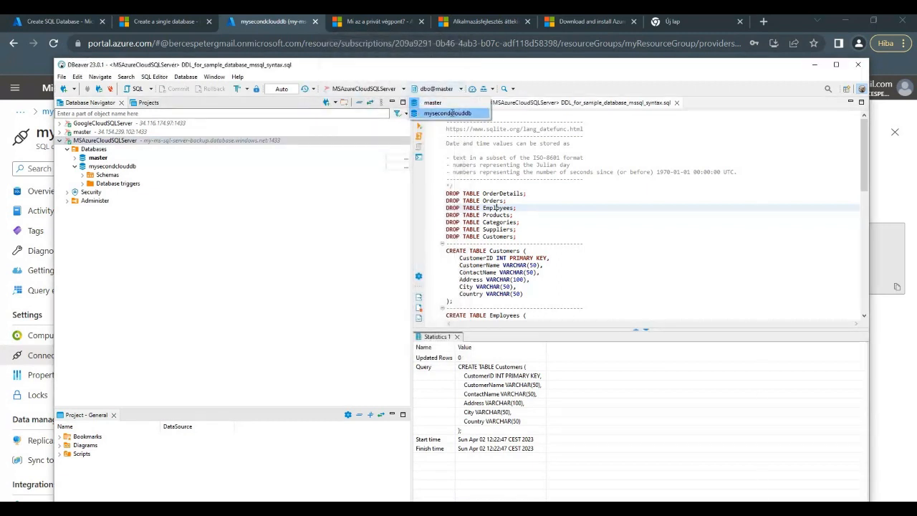
Step: Execute the script's CREATE TABLE Customers statement and refresh mysecondclouddb in the database tree
left_click_drag(453, 302, 433, 251)
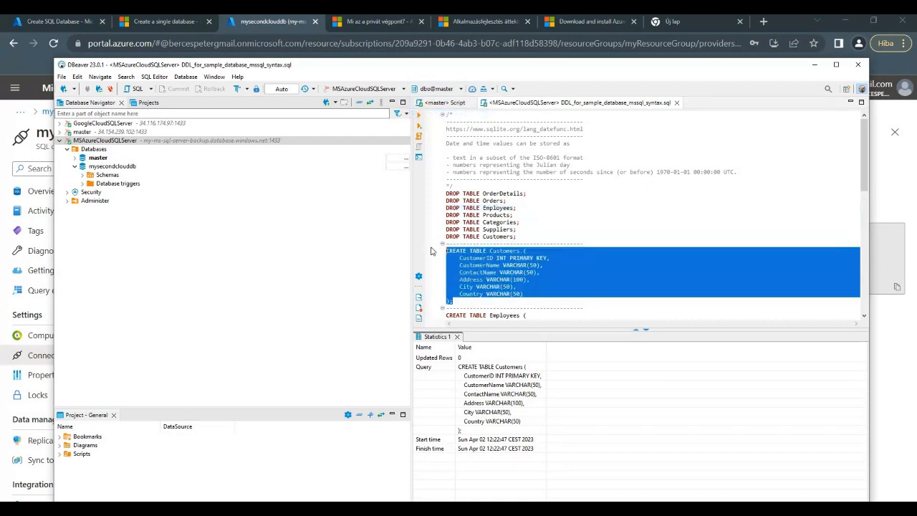
left_click(418, 117)
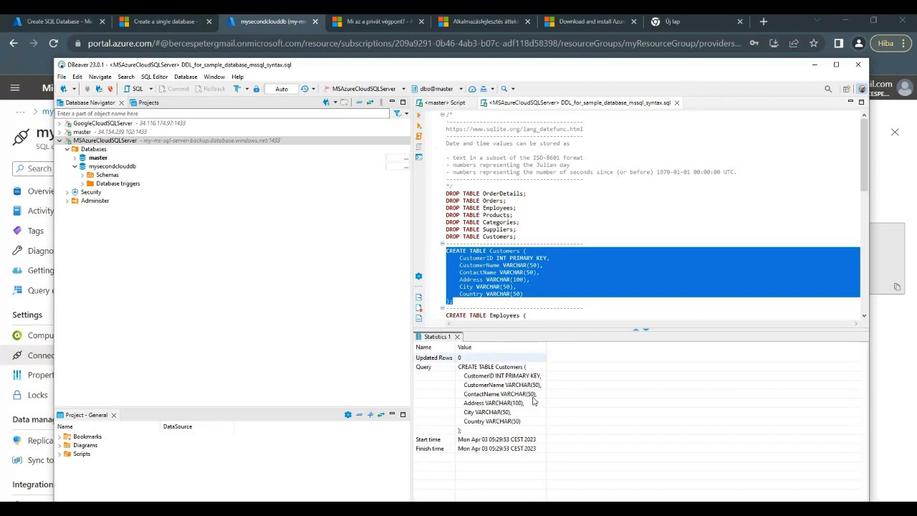
left_click(139, 168)
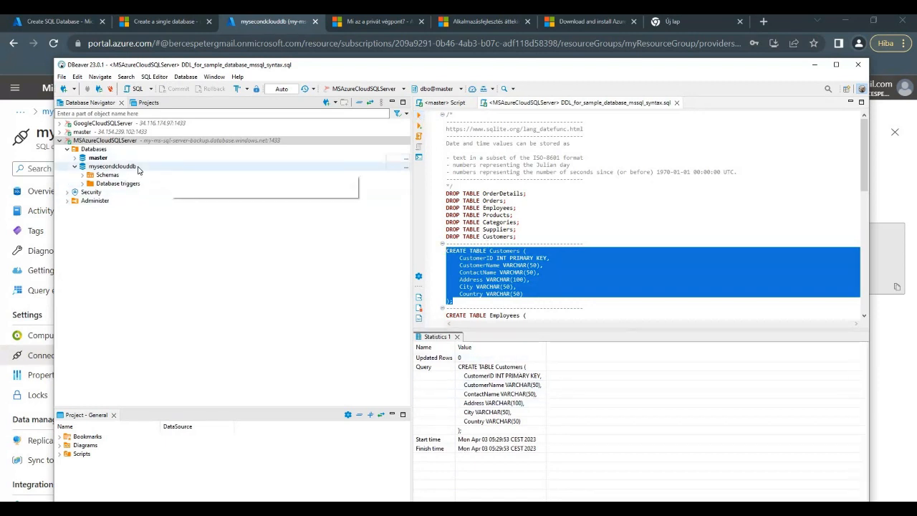
right_click(138, 167)
left_click(163, 305)
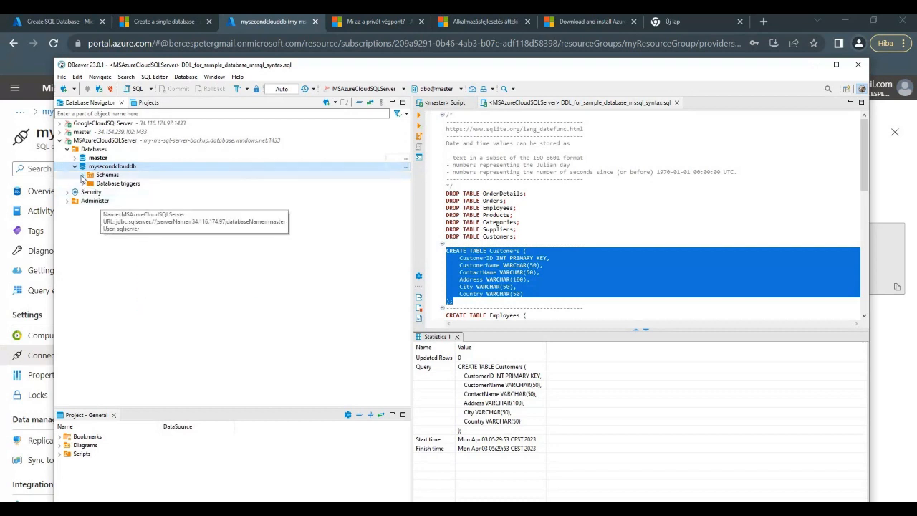
Step: Look for the Customers table in the schemas of mysecondclouddb and among the dbo tables of master
left_click(81, 176)
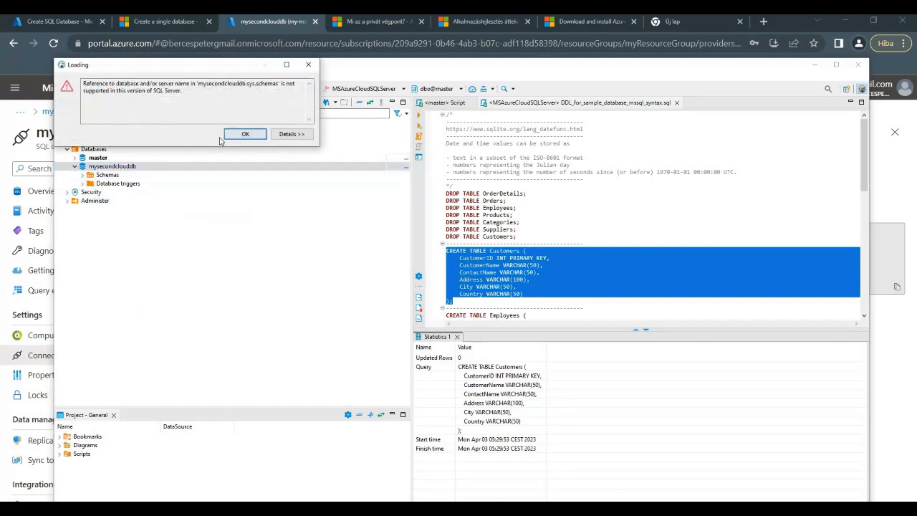
left_click(244, 134)
left_click(74, 158)
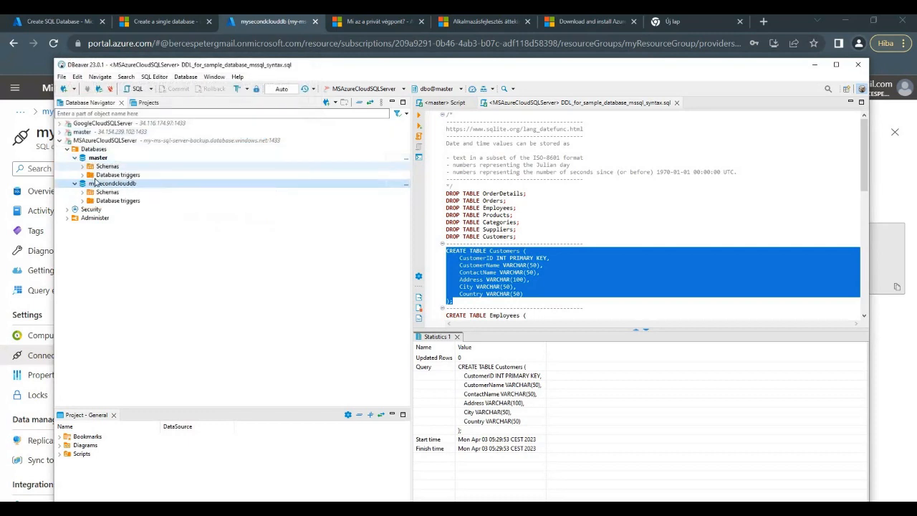
left_click(82, 166)
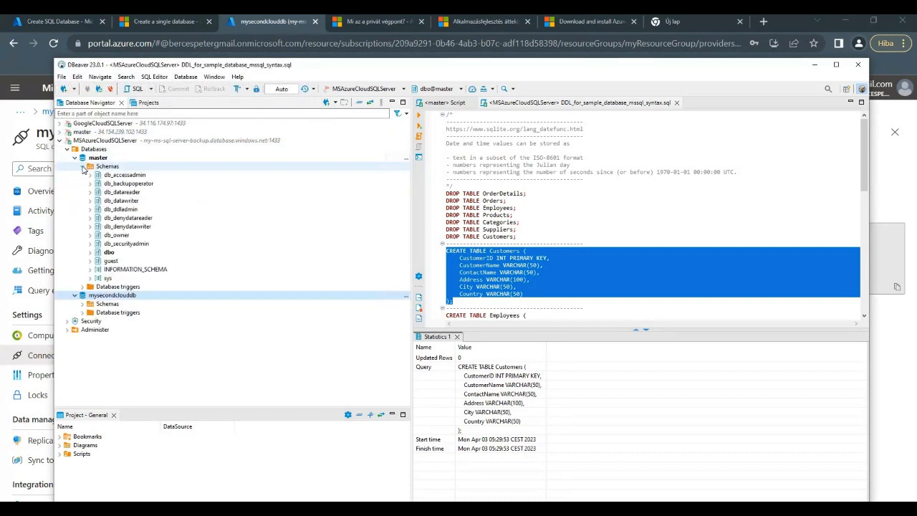
left_click(91, 252)
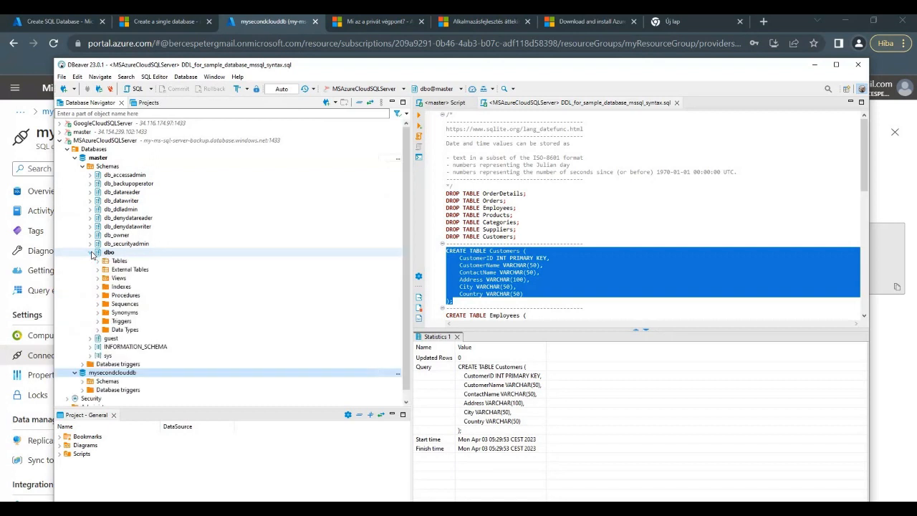
left_click(98, 261)
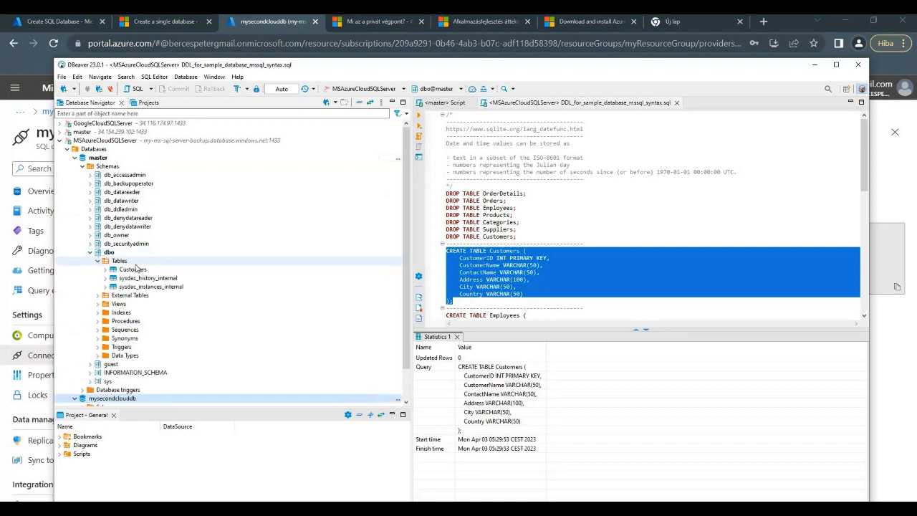
left_click(134, 270)
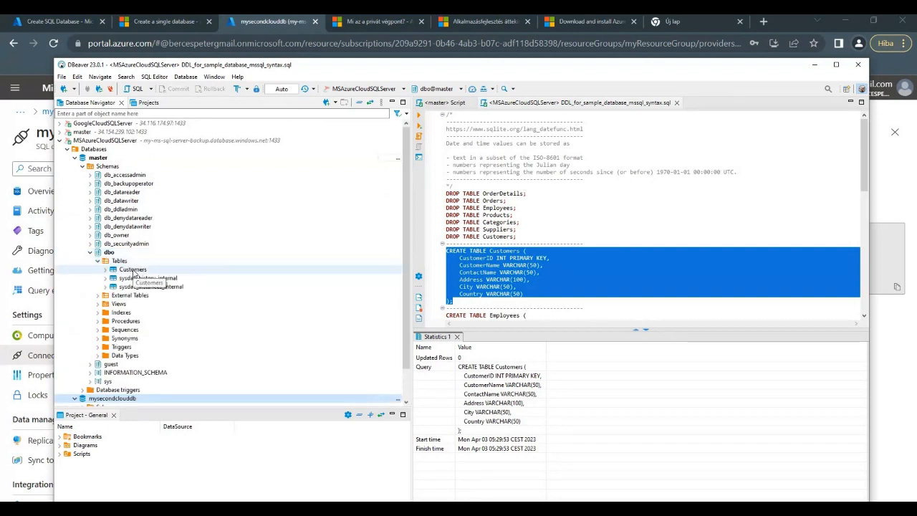
Step: Try again to make mysecondclouddb the script's active database, and collapse the master database in the tree
left_click(459, 89)
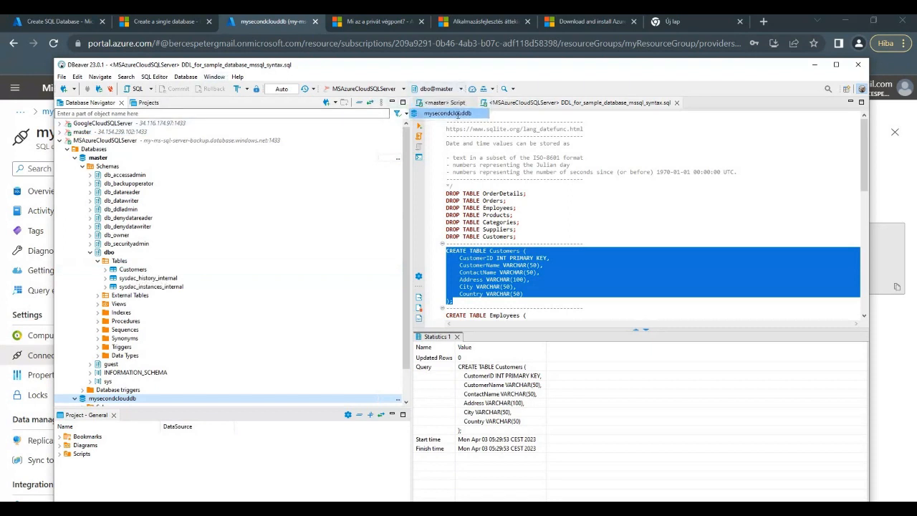
left_click(458, 115)
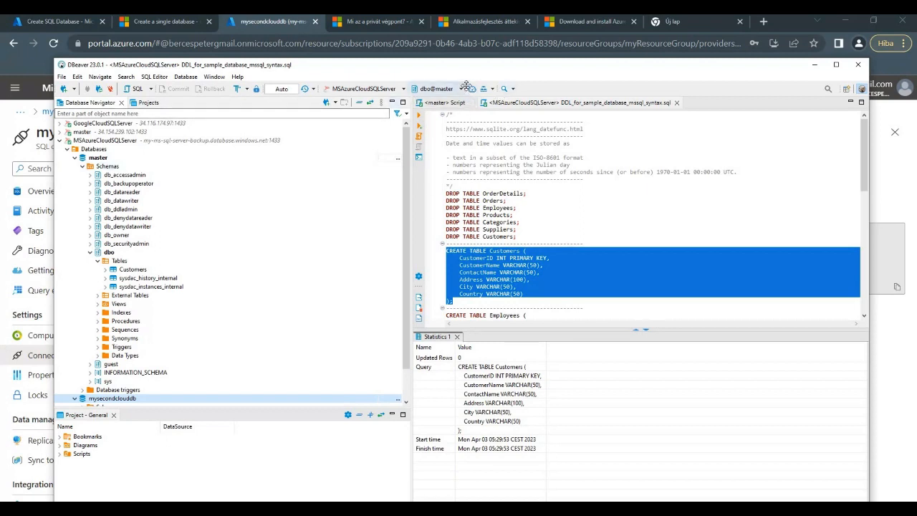
left_click(90, 253)
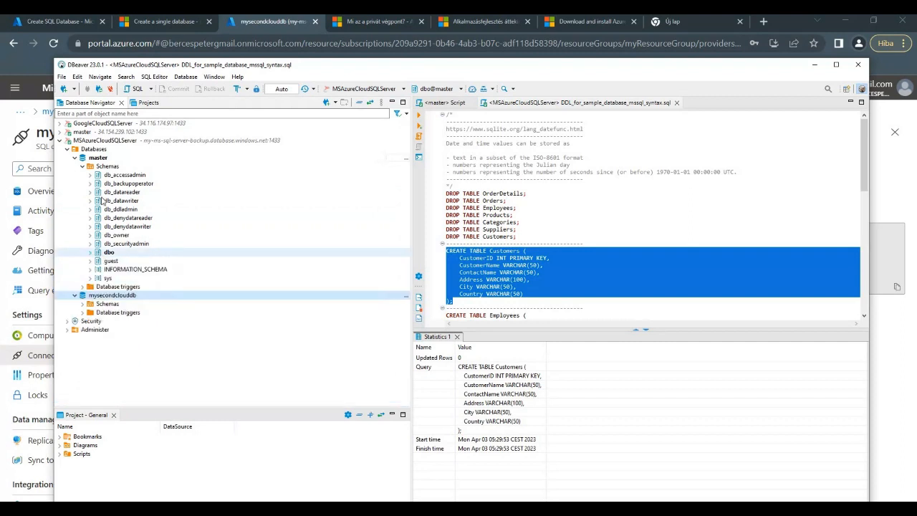
left_click(75, 158)
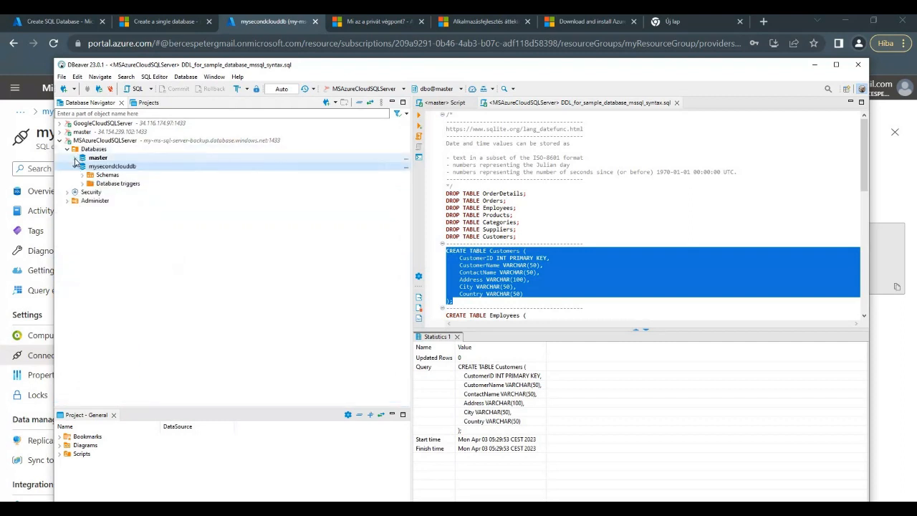